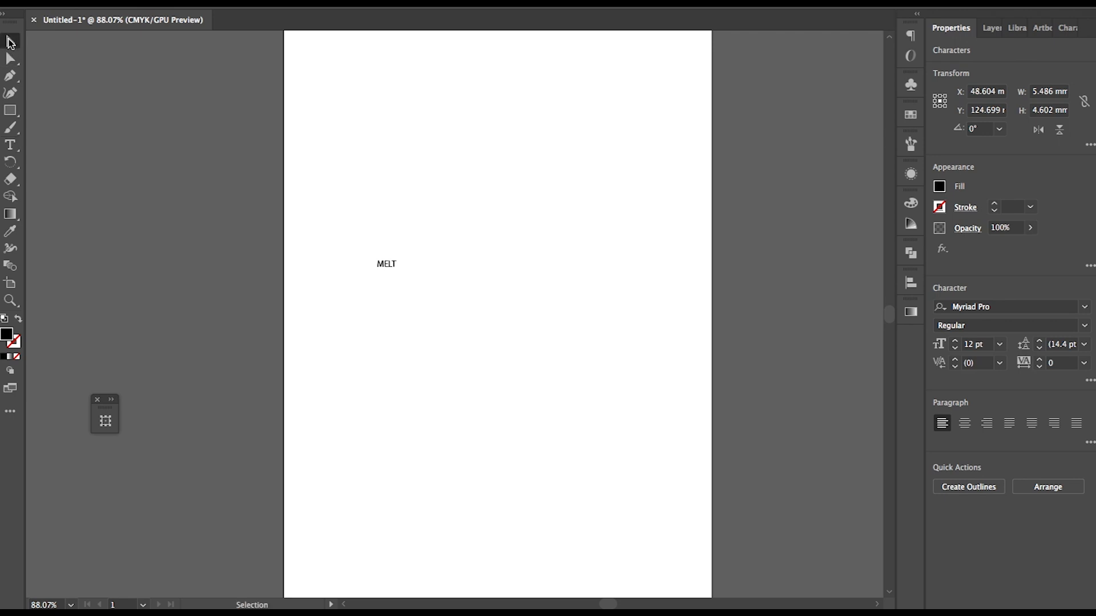
# Step: Enlarge the MELT text to about 96 mm wide and set its font to Montserrat ExtraBold
pyautogui.moveTo(397, 272); pyautogui.dragTo(497, 275)
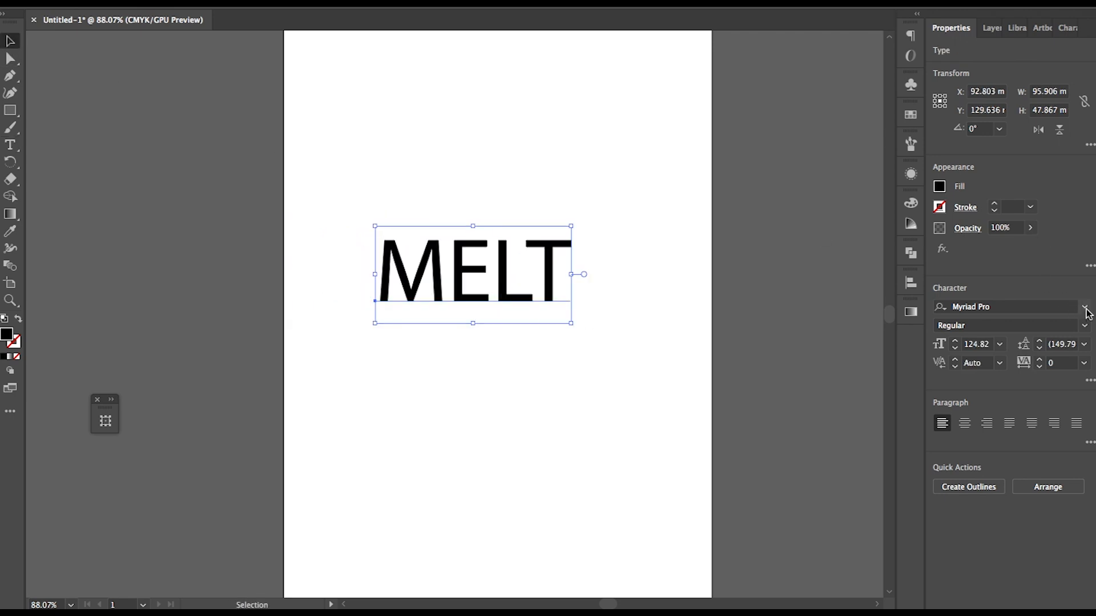
pyautogui.click(1086, 308)
pyautogui.click(988, 399)
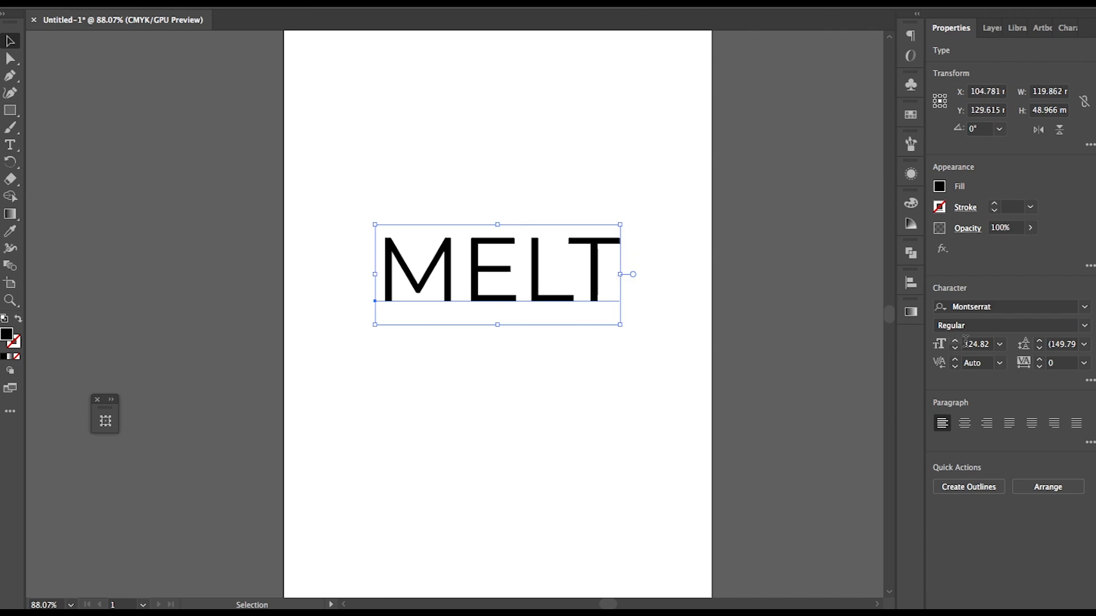
pyautogui.click(1085, 325)
pyautogui.click(988, 565)
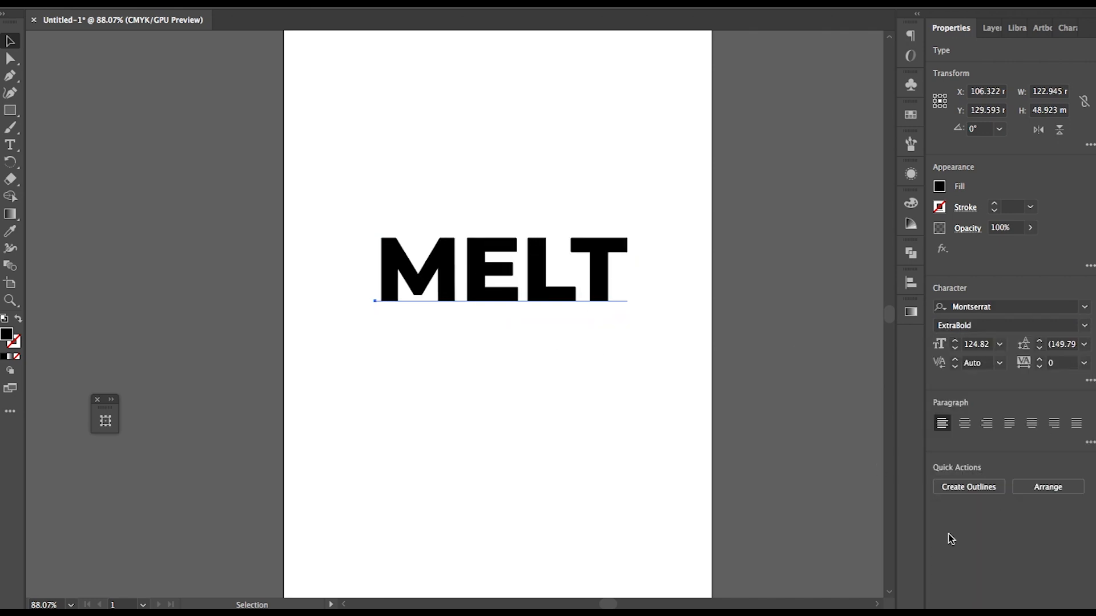
pyautogui.moveTo(561, 294); pyautogui.dragTo(561, 283)
# Step: Change the last three letters to lowercase so the text reads "Melt"
pyautogui.doubleClick(546, 285)
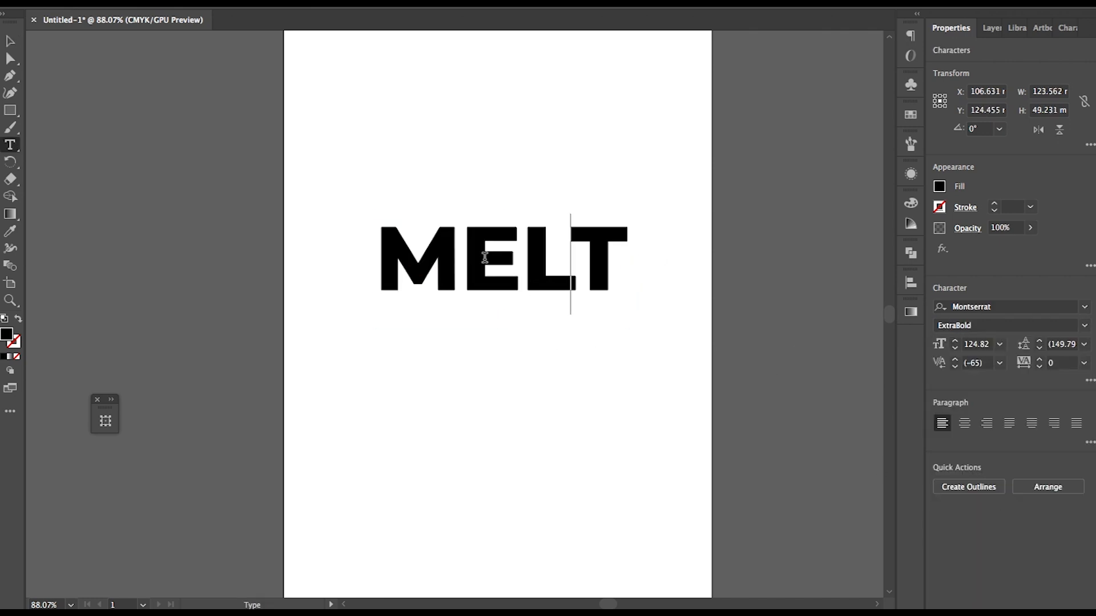
pyautogui.hotkey('shift', 'Left')
pyautogui.hotkey('shift', 'Left')
pyautogui.press('Left')
pyautogui.hotkey('shift', 'Right')
pyautogui.write('e')
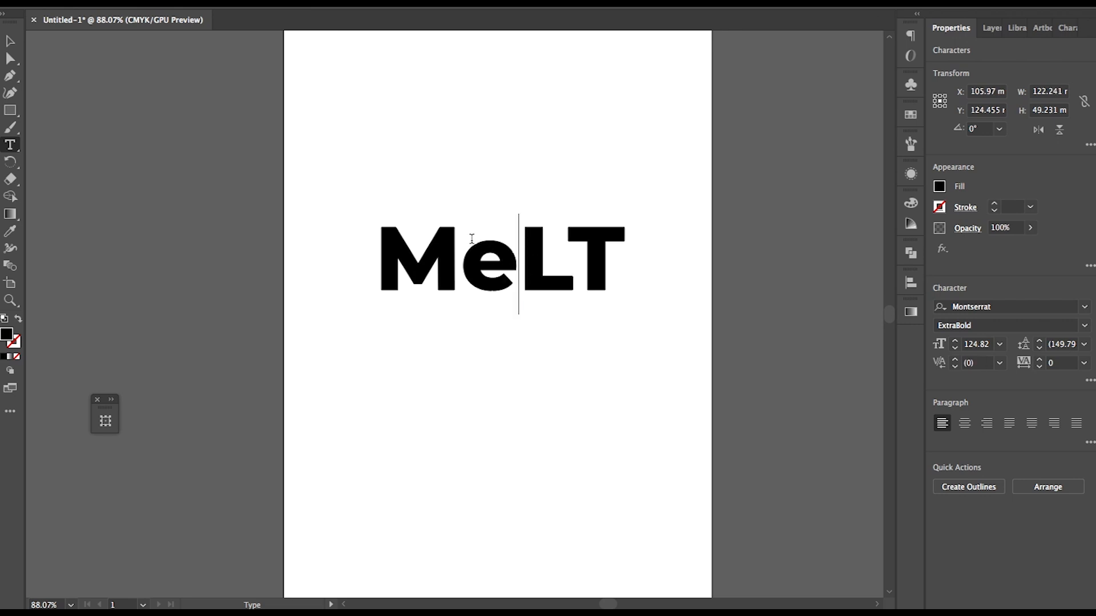
pyautogui.hotkey('shift', 'Left')
pyautogui.hotkey('shift', 'Right')
pyautogui.hotkey('shift', 'Right')
pyautogui.hotkey('shift', 'Right')
pyautogui.press('BackSpace')
pyautogui.write('lt')
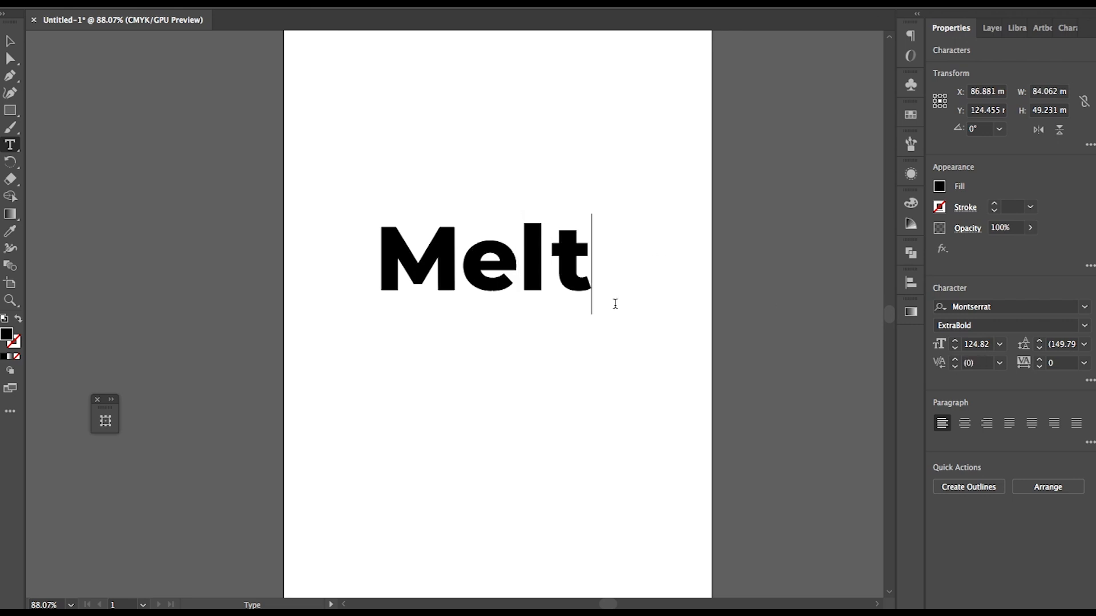
pyautogui.click(9, 41)
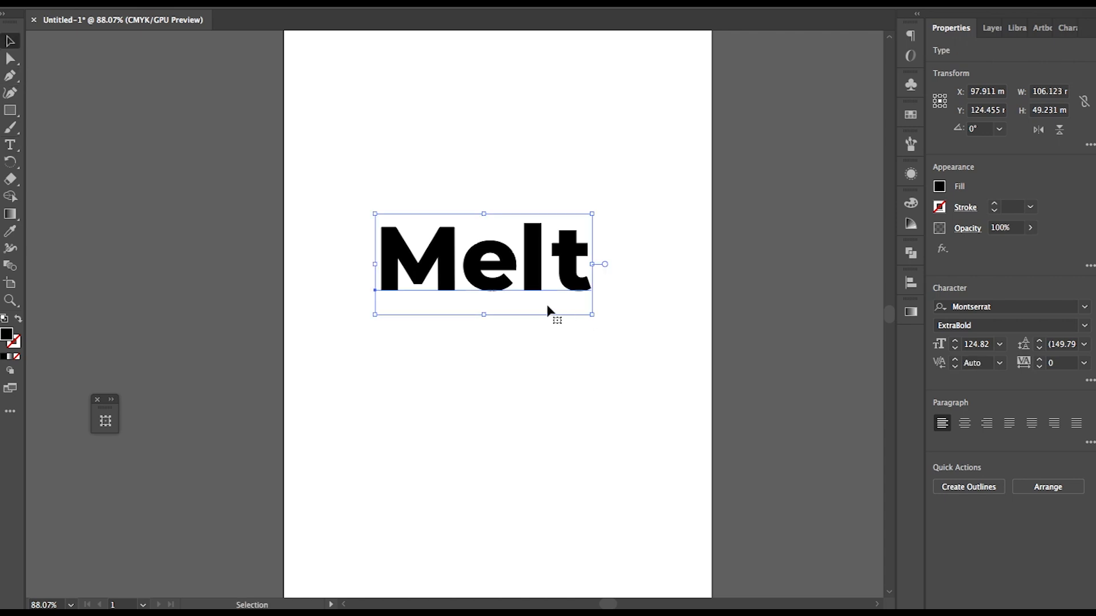
# Step: Convert the Melt text to outlines and ungroup the letters
pyautogui.rightClick(533, 280)
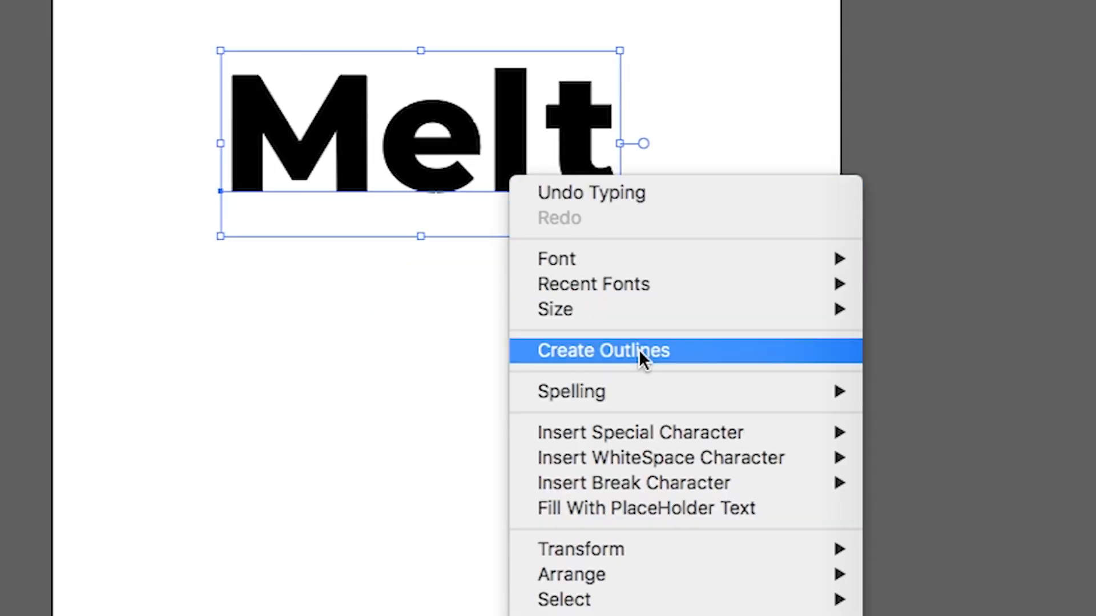
pyautogui.click(639, 349)
pyautogui.click(513, 365)
pyautogui.scroll(3, 497, 283)
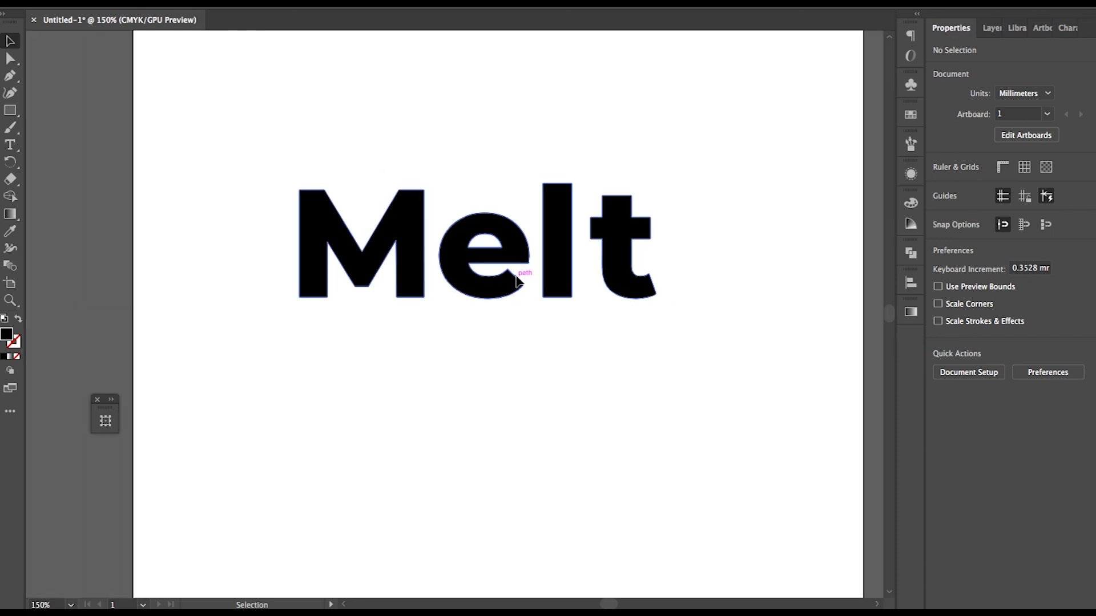
pyautogui.click(501, 296)
pyautogui.rightClick(502, 297)
pyautogui.click(544, 406)
pyautogui.click(639, 426)
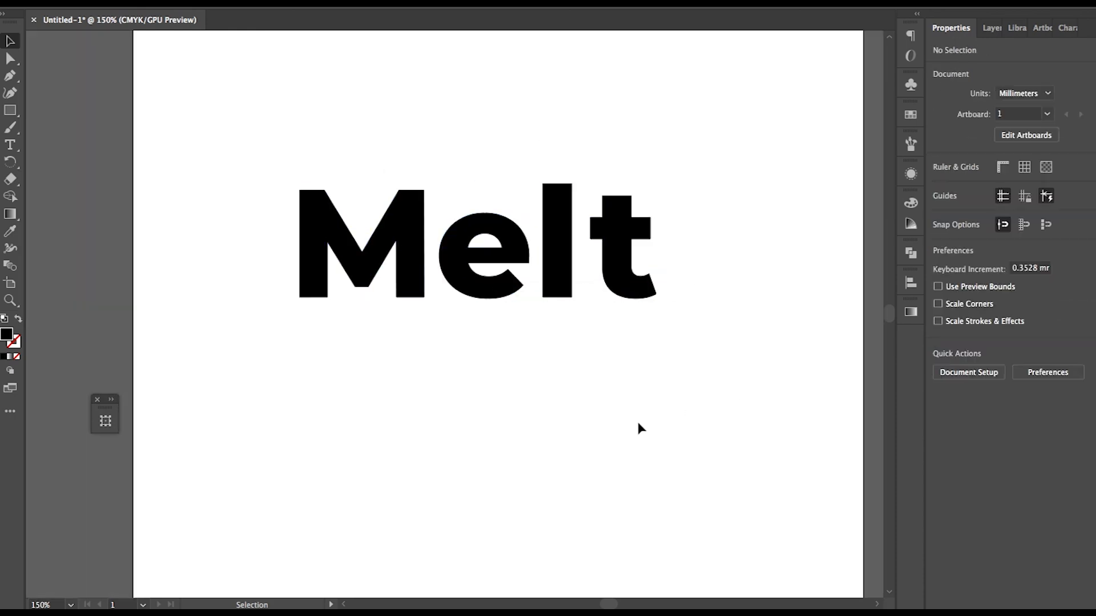
# Step: Move the letters closer together and rotate the e about 13° counterclockwise
pyautogui.moveTo(398, 274); pyautogui.dragTo(380, 274)
pyautogui.moveTo(473, 276); pyautogui.dragTo(449, 276)
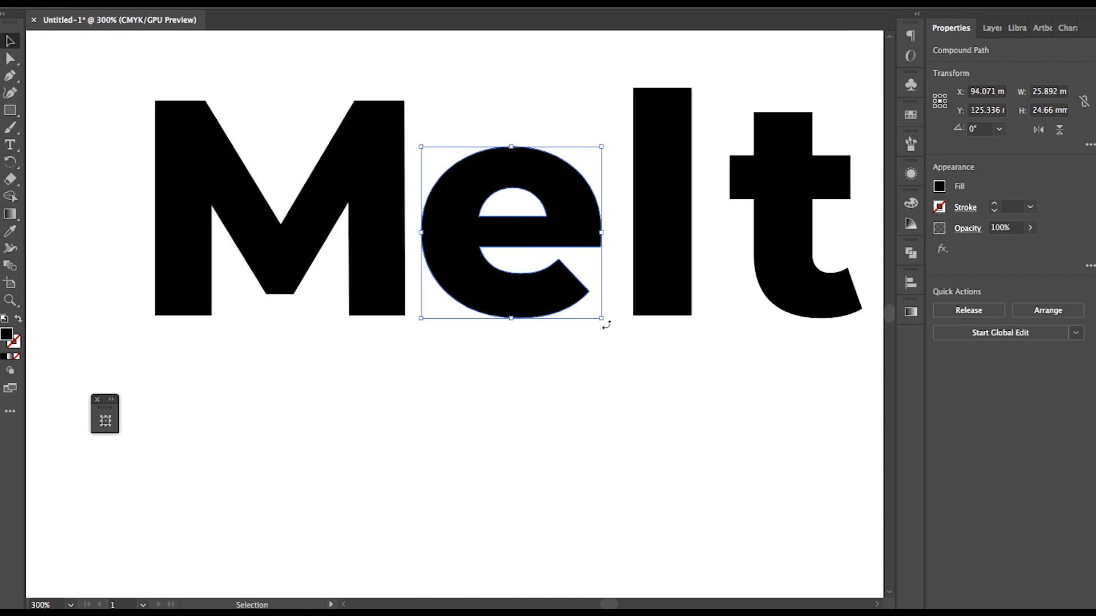
pyautogui.moveTo(607, 325); pyautogui.dragTo(550, 293)
pyautogui.moveTo(653, 307); pyautogui.dragTo(623, 306)
pyautogui.moveTo(792, 278); pyautogui.dragTo(728, 276)
pyautogui.moveTo(645, 289); pyautogui.dragTo(628, 289)
pyautogui.moveTo(726, 296); pyautogui.dragTo(719, 296)
# Step: Tilt the M and the t about 3 to 4° counterclockwise and the l about 4° clockwise
pyautogui.click(381, 228)
pyautogui.moveTo(423, 105); pyautogui.dragTo(415, 96)
pyautogui.moveTo(381, 188); pyautogui.dragTo(382, 201)
pyautogui.click(603, 208)
pyautogui.moveTo(654, 80); pyautogui.dragTo(661, 84)
pyautogui.click(736, 177)
pyautogui.moveTo(799, 117); pyautogui.dragTo(793, 113)
pyautogui.moveTo(544, 285); pyautogui.dragTo(547, 285)
pyautogui.click(757, 357)
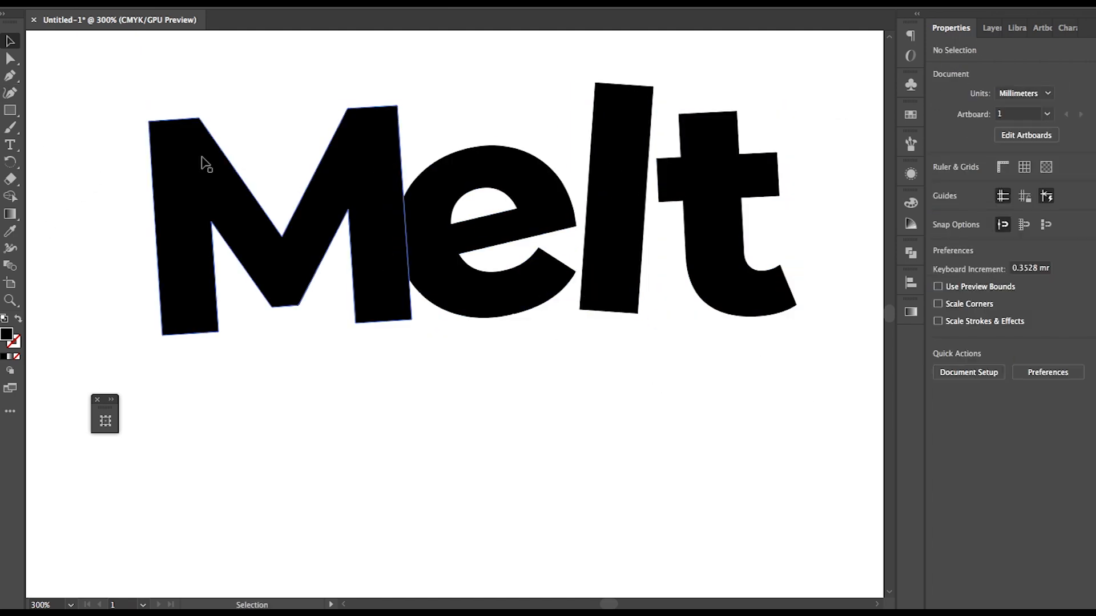
# Step: Erase the left arm of the t's crossbar and irregular bits from the bottoms of the M's legs with the Eraser tool
pyautogui.hotkey('shift', 'e')
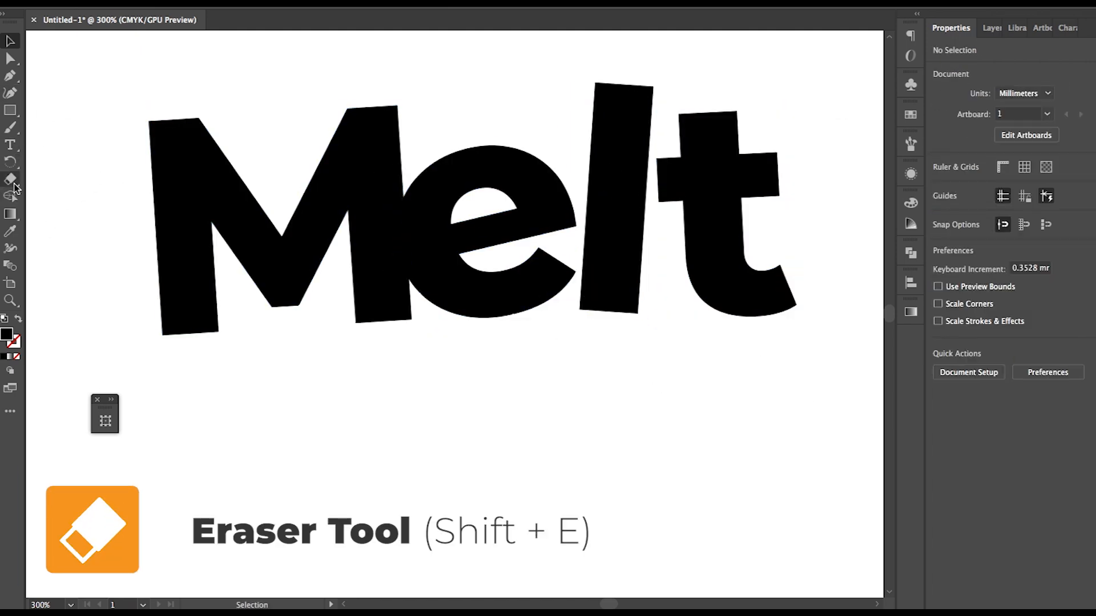
pyautogui.keyDown('ctrl'); pyautogui.click(759, 174); pyautogui.keyUp('ctrl')
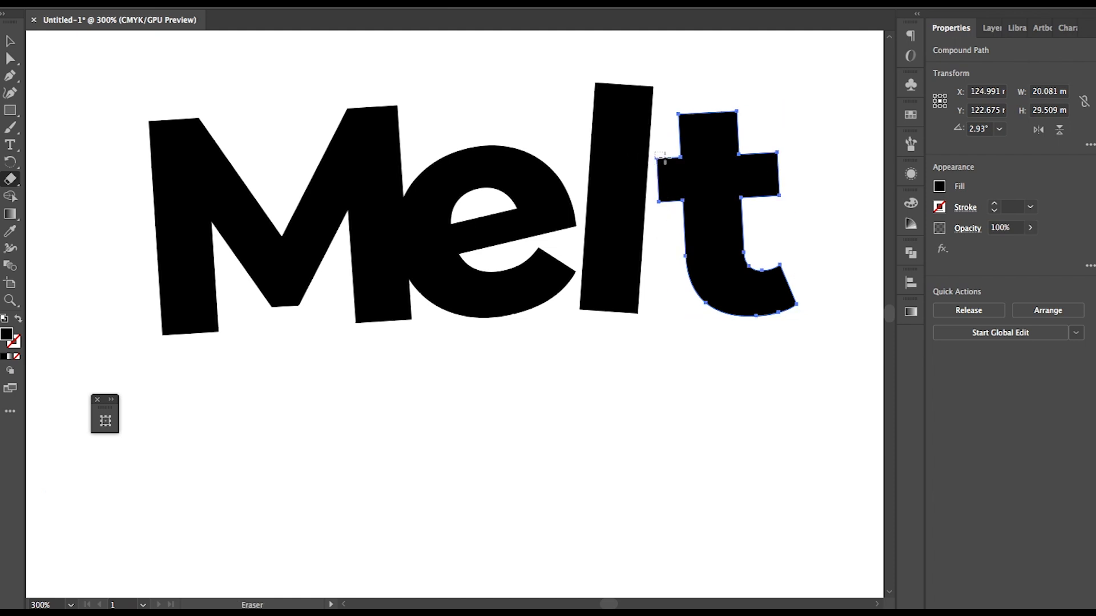
pyautogui.keyDown('ctrl'); pyautogui.click(188, 285); pyautogui.keyUp('ctrl')
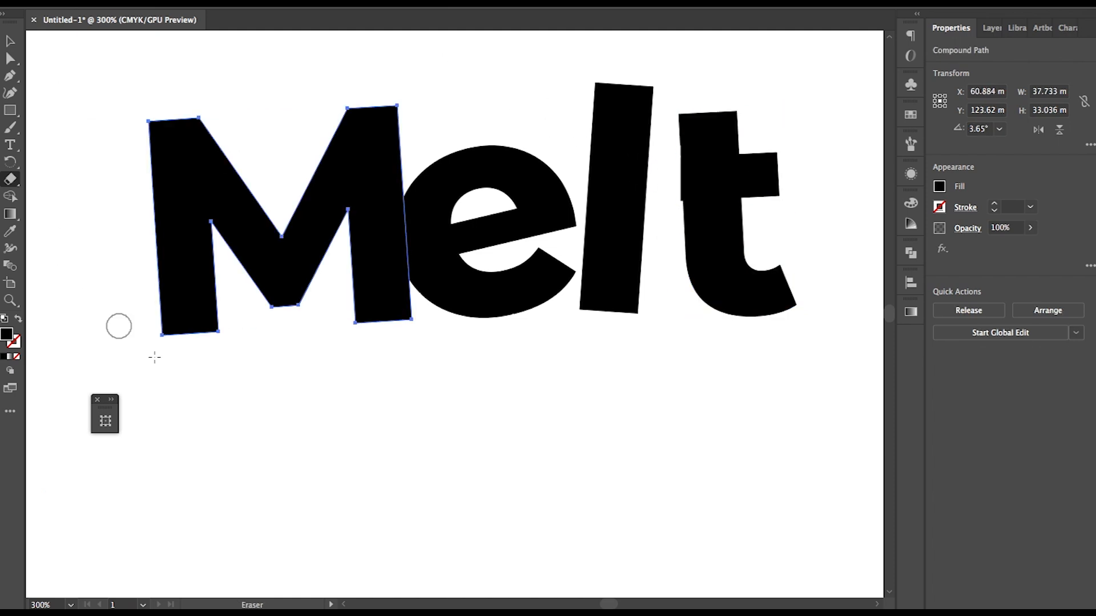
pyautogui.moveTo(222, 343); pyautogui.dragTo(223, 342)
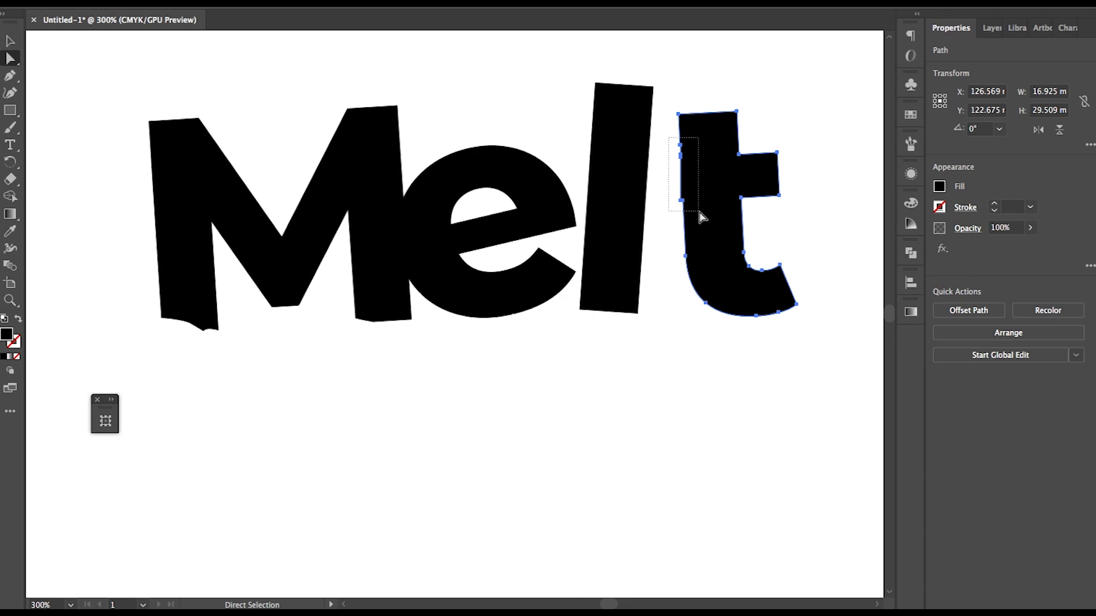
# Step: Remove the stray anchor points on the t's left edge and shift its top and crossbar corners for an uneven shape
pyautogui.moveTo(702, 217); pyautogui.dragTo(701, 216)
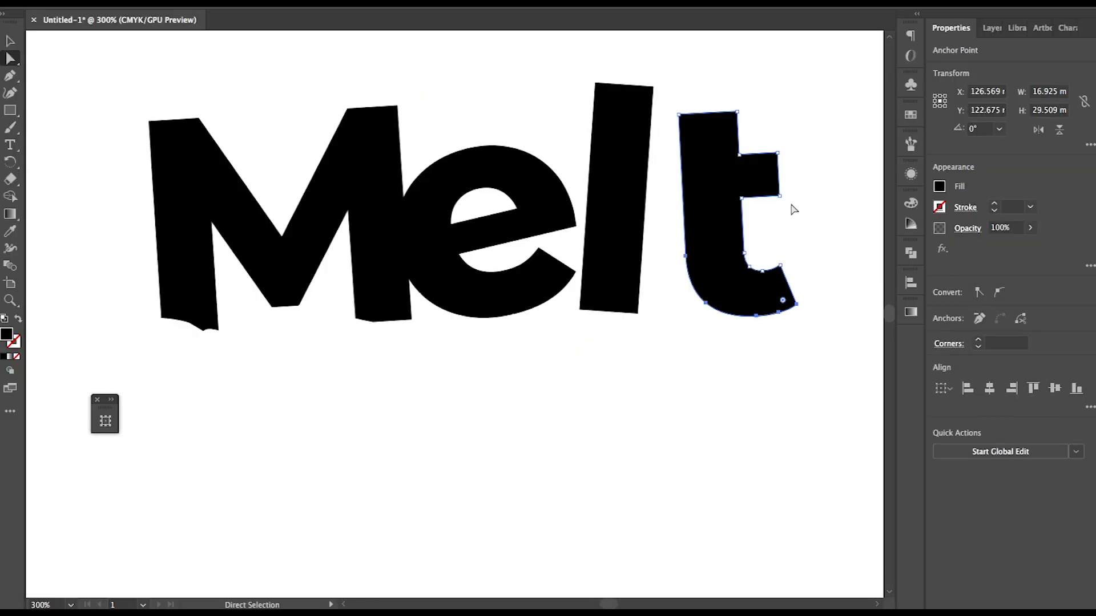
pyautogui.click(791, 209)
pyautogui.moveTo(778, 153); pyautogui.dragTo(774, 161)
pyautogui.moveTo(737, 111); pyautogui.dragTo(736, 106)
pyautogui.moveTo(739, 155); pyautogui.dragTo(732, 163)
pyautogui.click(678, 114)
pyautogui.moveTo(737, 106); pyautogui.dragTo(737, 102)
pyautogui.moveTo(779, 196); pyautogui.dragTo(738, 193)
pyautogui.moveTo(774, 160); pyautogui.dragTo(777, 161)
# Step: Reshape the M unevenly by moving the anchor points at its inner notch, top corners, right leg and central point
pyautogui.moveTo(281, 236); pyautogui.dragTo(293, 238)
pyautogui.click(147, 206)
pyautogui.moveTo(149, 121); pyautogui.dragTo(156, 120)
pyautogui.moveTo(397, 106); pyautogui.dragTo(407, 105)
pyautogui.moveTo(411, 319); pyautogui.dragTo(368, 327)
pyautogui.click(309, 320)
pyautogui.moveTo(272, 307); pyautogui.dragTo(275, 296)
pyautogui.click(290, 314)
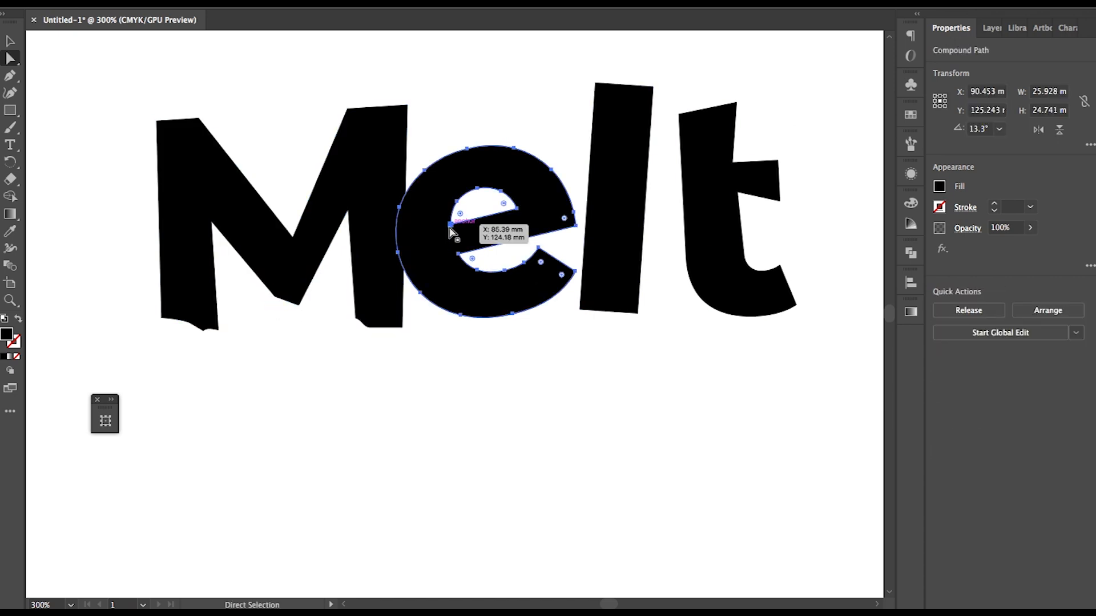
# Step: Isolate the e, shift its upper counter slightly to the left and adjust the counter's proportions
pyautogui.click(10, 40)
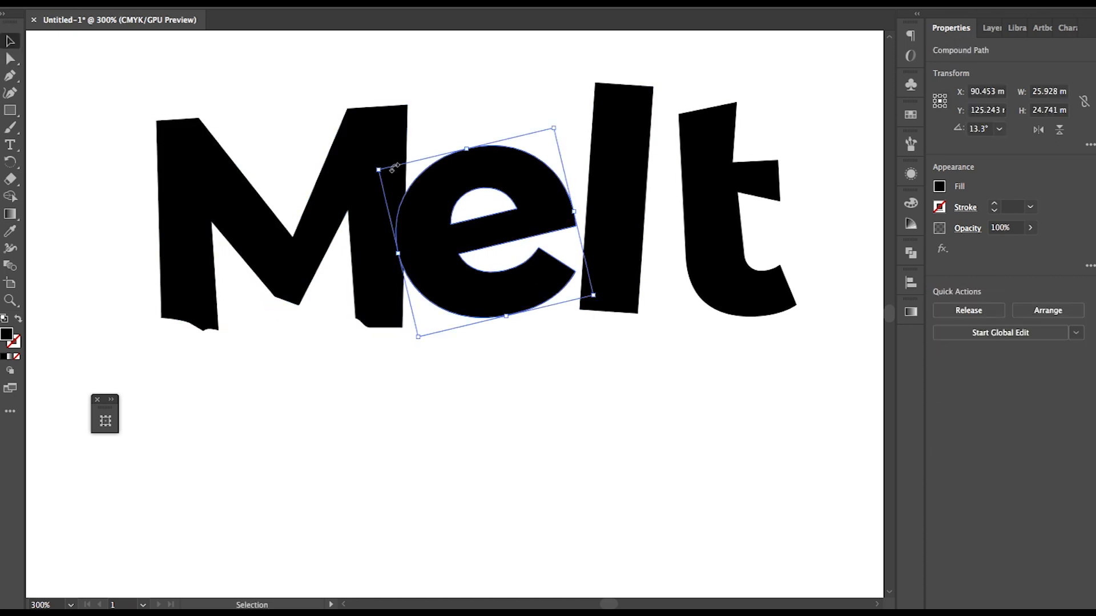
pyautogui.doubleClick(492, 190)
pyautogui.click(498, 213)
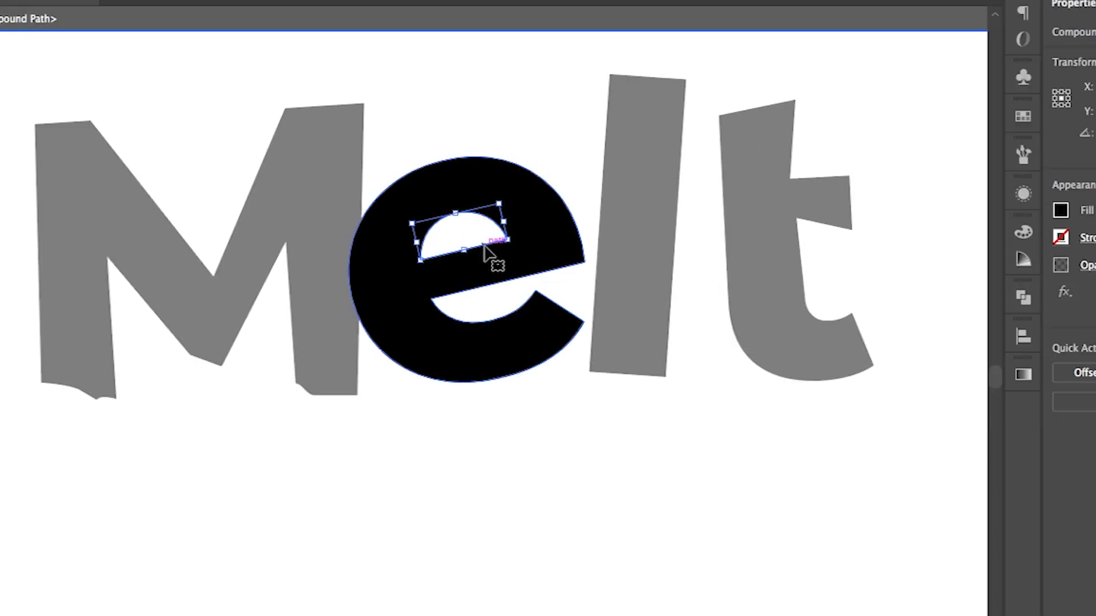
pyautogui.moveTo(484, 246); pyautogui.dragTo(473, 247)
pyautogui.moveTo(489, 204); pyautogui.dragTo(489, 209)
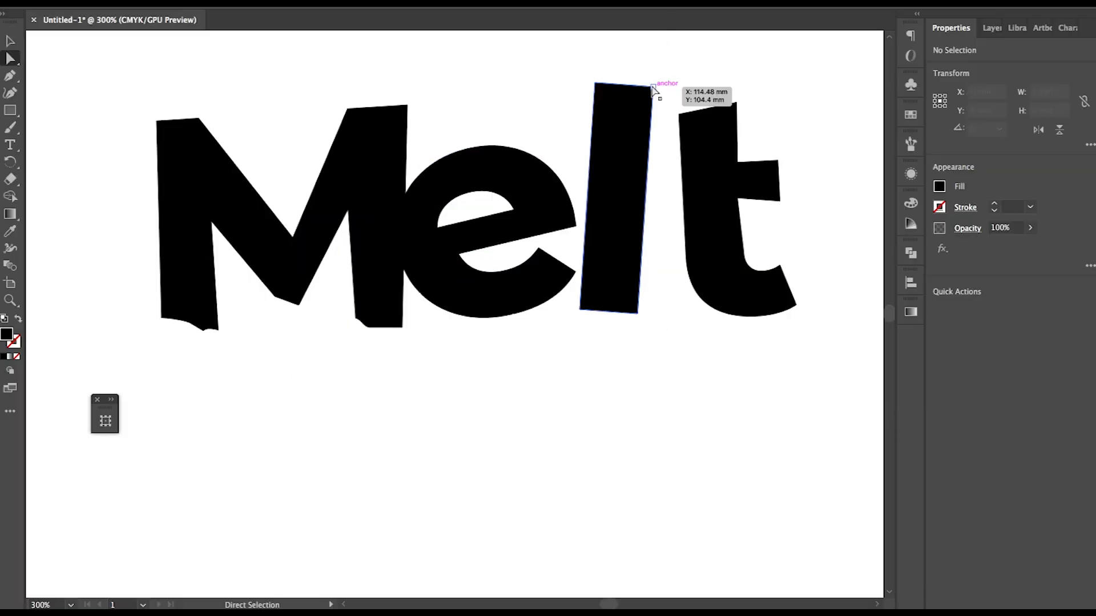
# Step: Widen the top and narrow the base of the l, and move the t closer to it
pyautogui.moveTo(652, 87); pyautogui.dragTo(662, 88)
pyautogui.moveTo(638, 314); pyautogui.dragTo(625, 318)
pyautogui.click(643, 330)
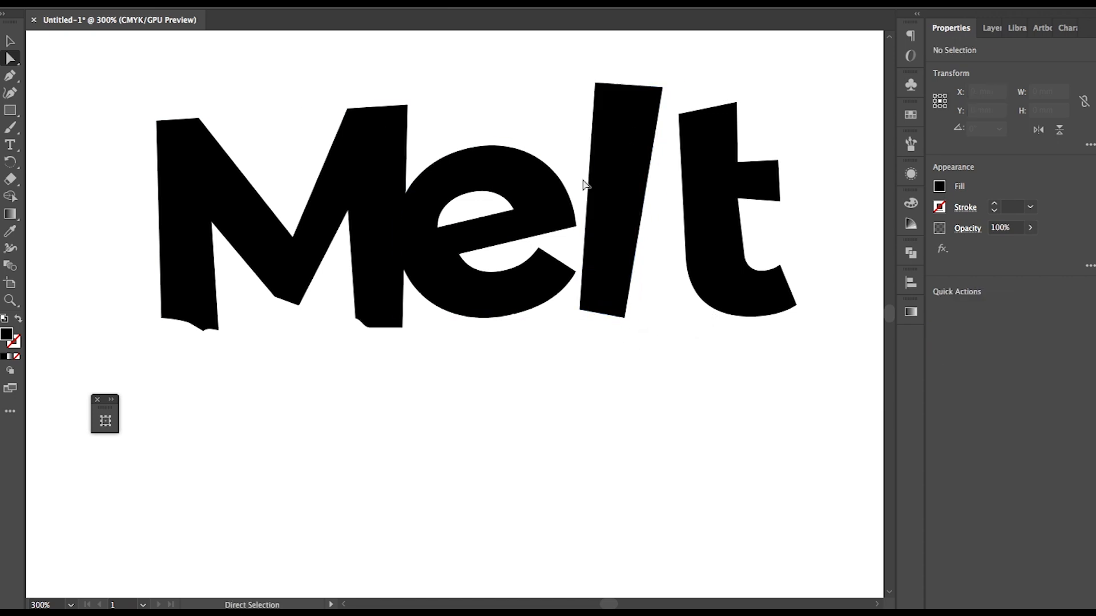
pyautogui.click(12, 40)
pyautogui.click(625, 201)
pyautogui.click(748, 268)
pyautogui.moveTo(734, 270); pyautogui.dragTo(704, 245)
pyautogui.click(827, 150)
# Step: Duplicate all the letters horizontally to the area left of the artboard as a spare copy
pyautogui.press('super+minus')
pyautogui.press('super+minus')
pyautogui.moveTo(272, 156); pyautogui.dragTo(721, 331)
pyautogui.keyDown('alt'); pyautogui.keyDown('shift'); pyautogui.moveTo(586, 296); pyautogui.dragTo(126, 294); pyautogui.keyUp('shift'); pyautogui.keyUp('alt')
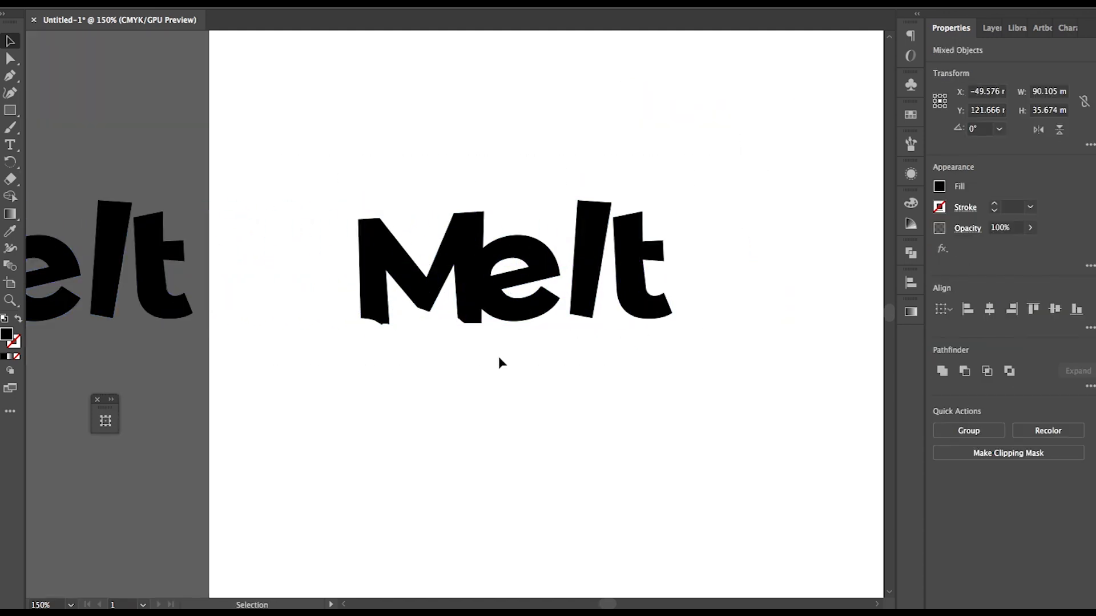
pyautogui.click(683, 323)
# Step: Scale the e down to about 24.5 mm wide and tighten the spacing so the t overlaps the l
pyautogui.press('super+plus')
pyautogui.press('super+plus')
pyautogui.moveTo(312, 289); pyautogui.dragTo(325, 292)
pyautogui.moveTo(425, 133); pyautogui.dragTo(419, 142)
pyautogui.moveTo(342, 254); pyautogui.dragTo(343, 254)
pyautogui.moveTo(480, 303); pyautogui.dragTo(469, 305)
pyautogui.moveTo(577, 276); pyautogui.dragTo(536, 272)
pyautogui.keyDown('shift'); pyautogui.click(475, 283); pyautogui.keyUp('shift')
pyautogui.moveTo(475, 284); pyautogui.dragTo(465, 278)
pyautogui.click(616, 374)
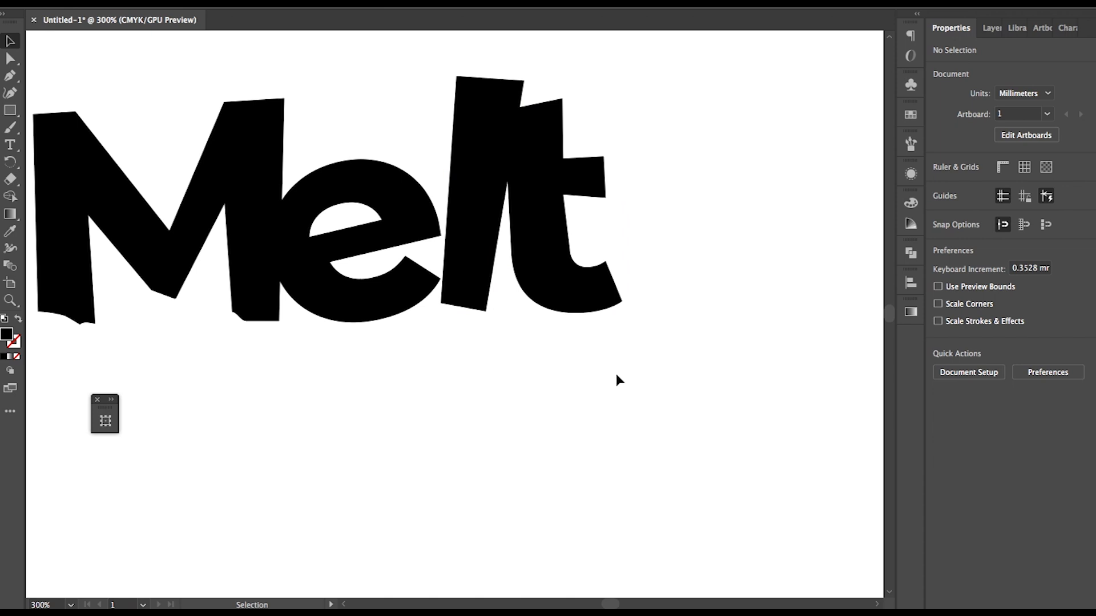
# Step: Give the e a black 6 pt stroke
pyautogui.click(366, 297)
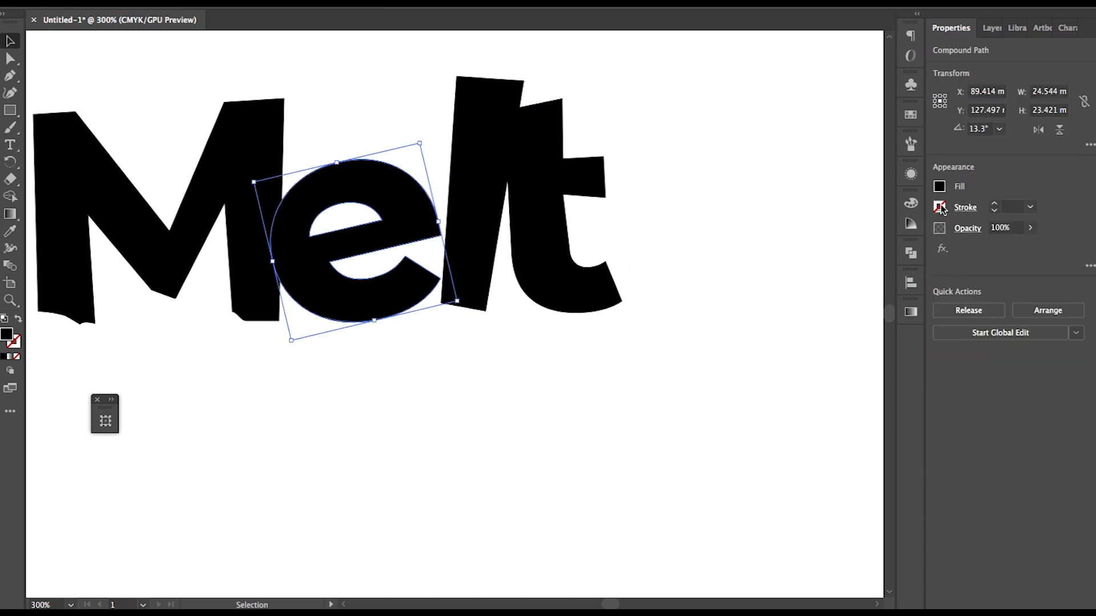
pyautogui.click(939, 207)
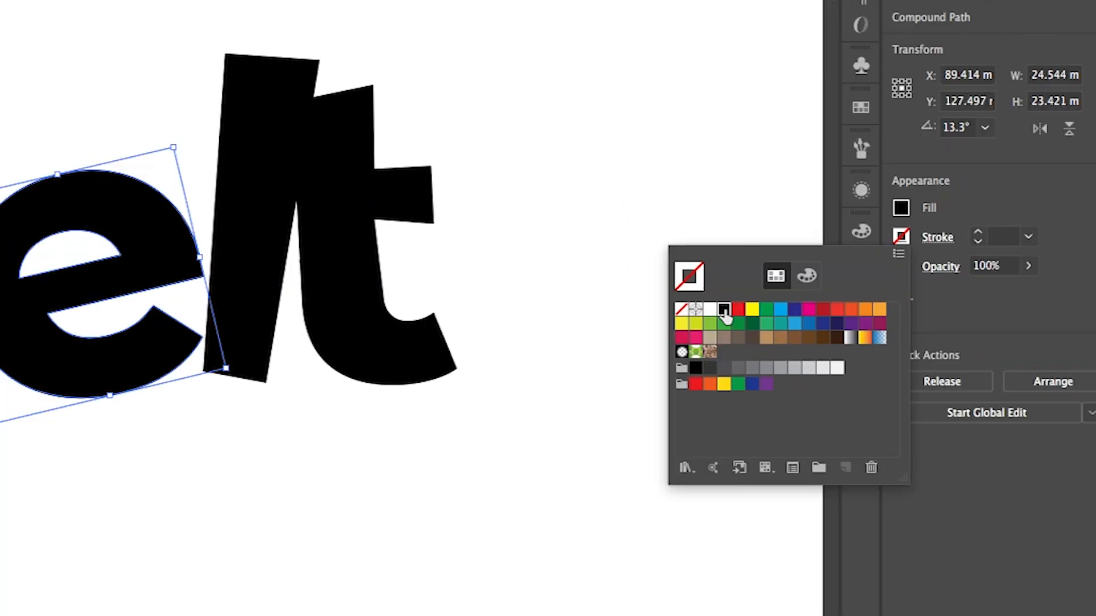
pyautogui.click(814, 259)
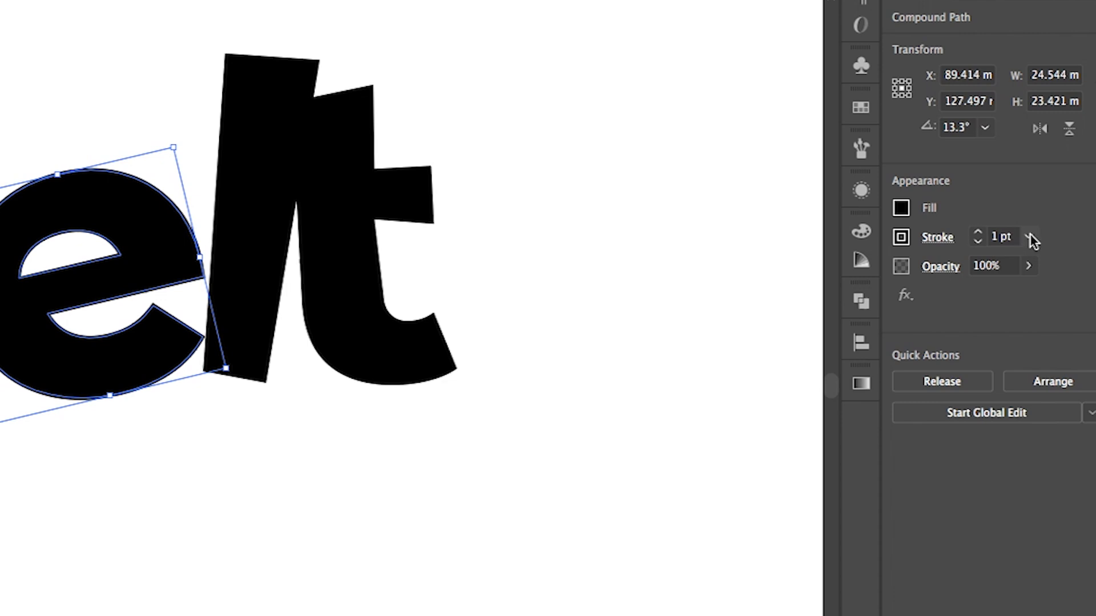
pyautogui.click(1029, 236)
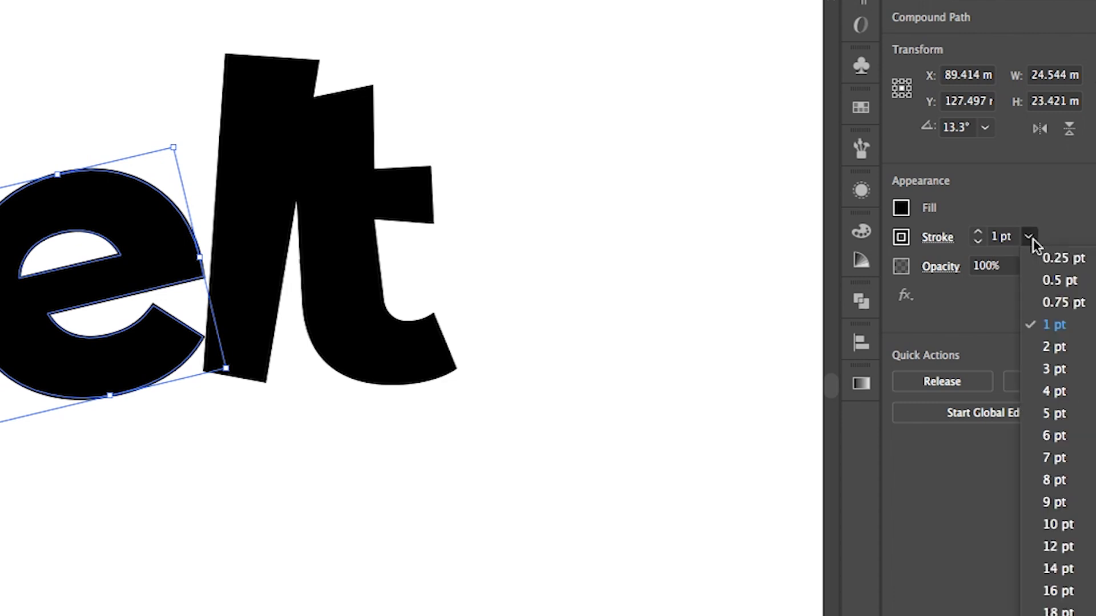
pyautogui.click(1061, 437)
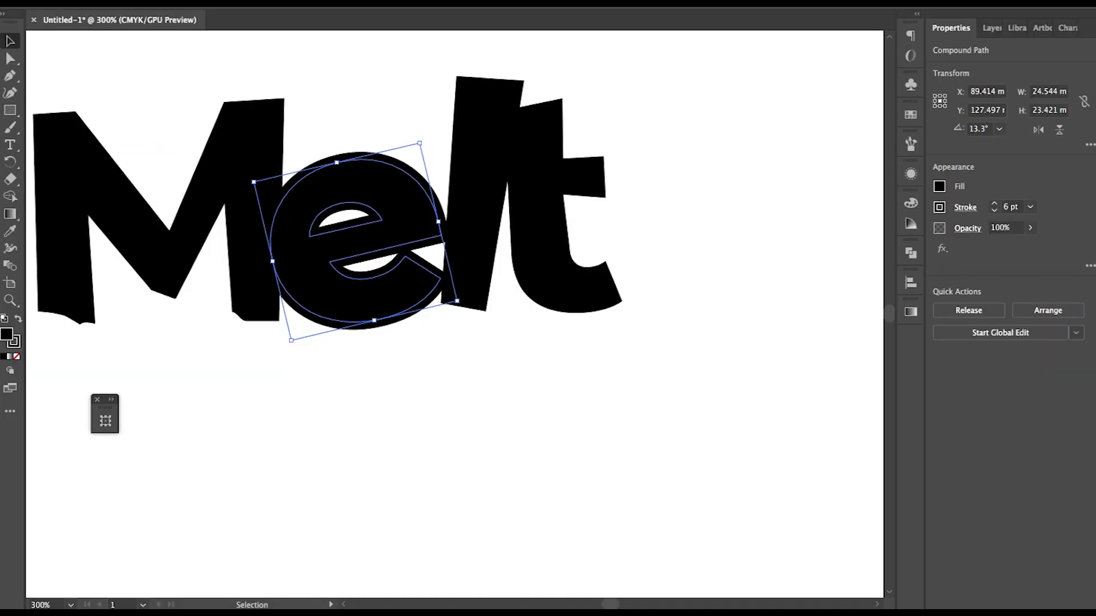
# Step: Expand the e's fill and stroke and unite the pieces into one shape
pyautogui.click(167, 3)
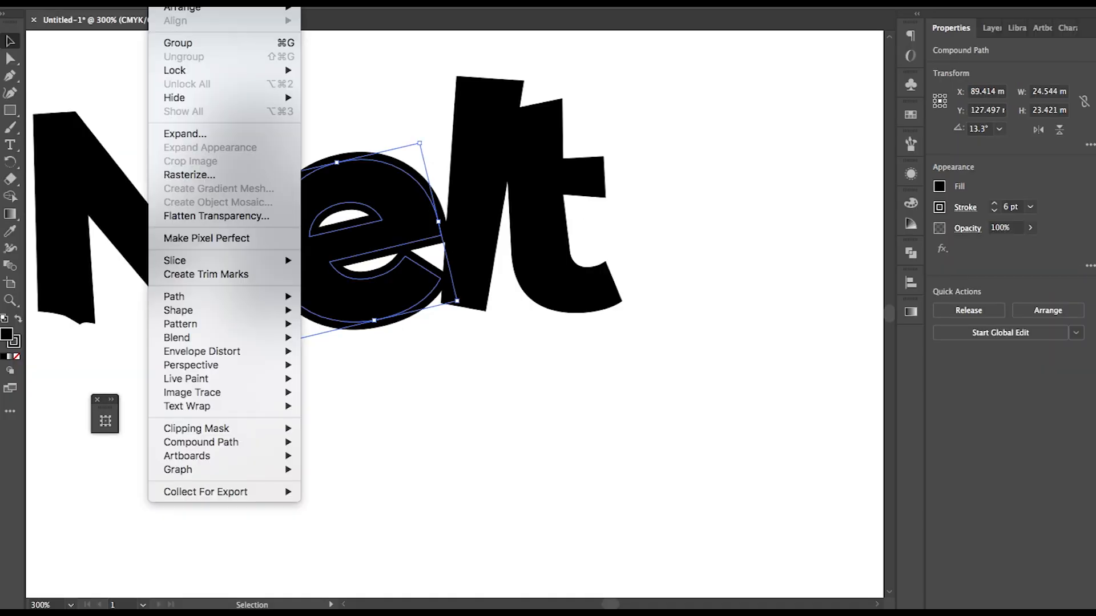
pyautogui.click(192, 134)
pyautogui.click(486, 288)
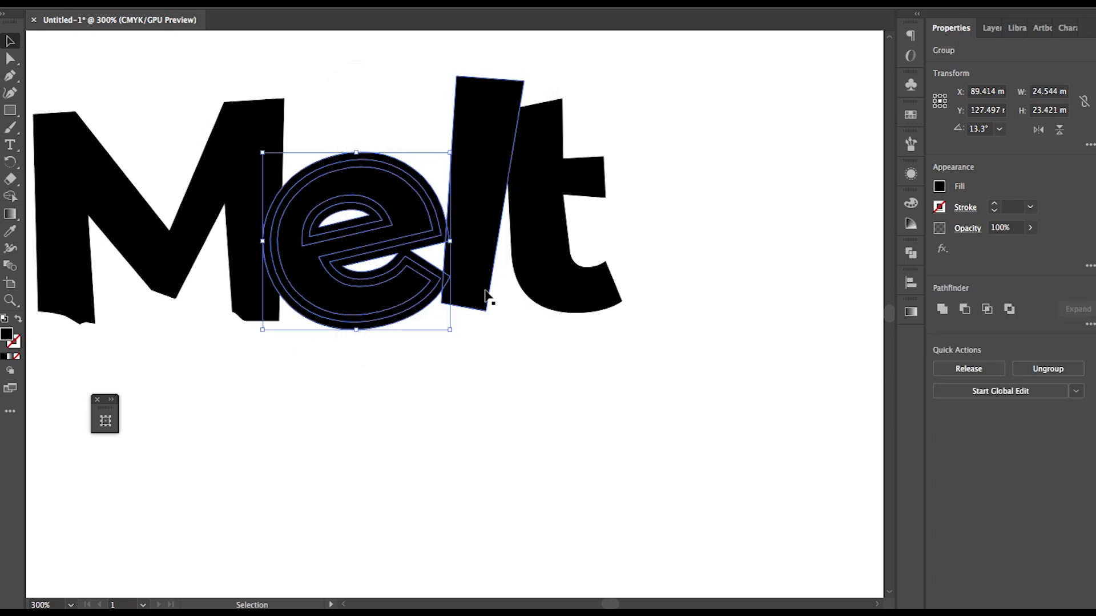
pyautogui.click(943, 309)
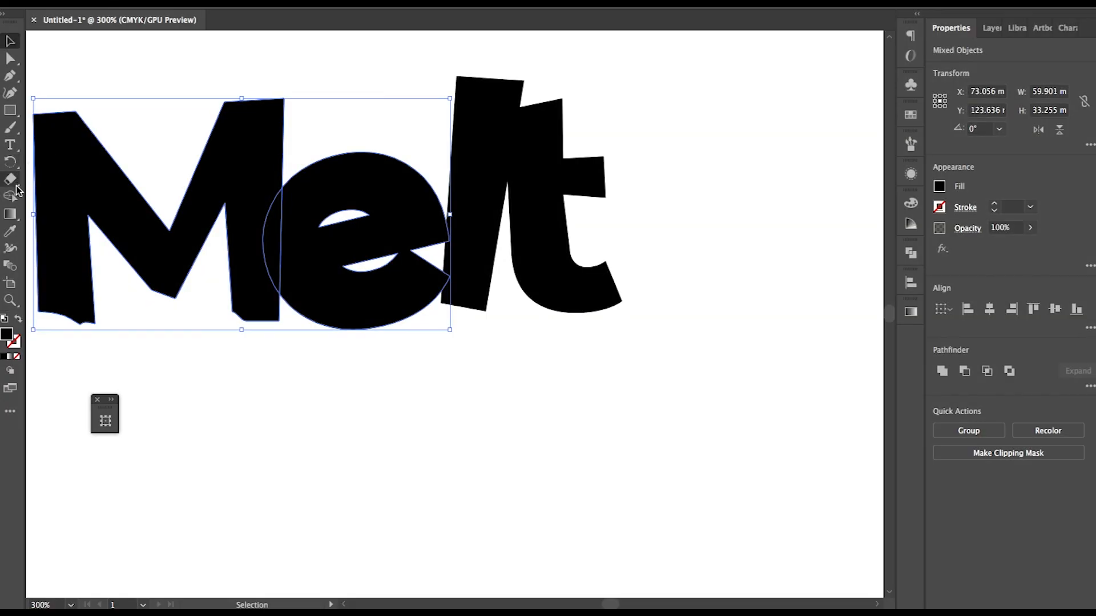
# Step: Cut the enlarged e's overlap out of the M with the Shape Builder tool, leaving a gap beside the e
pyautogui.click(10, 199)
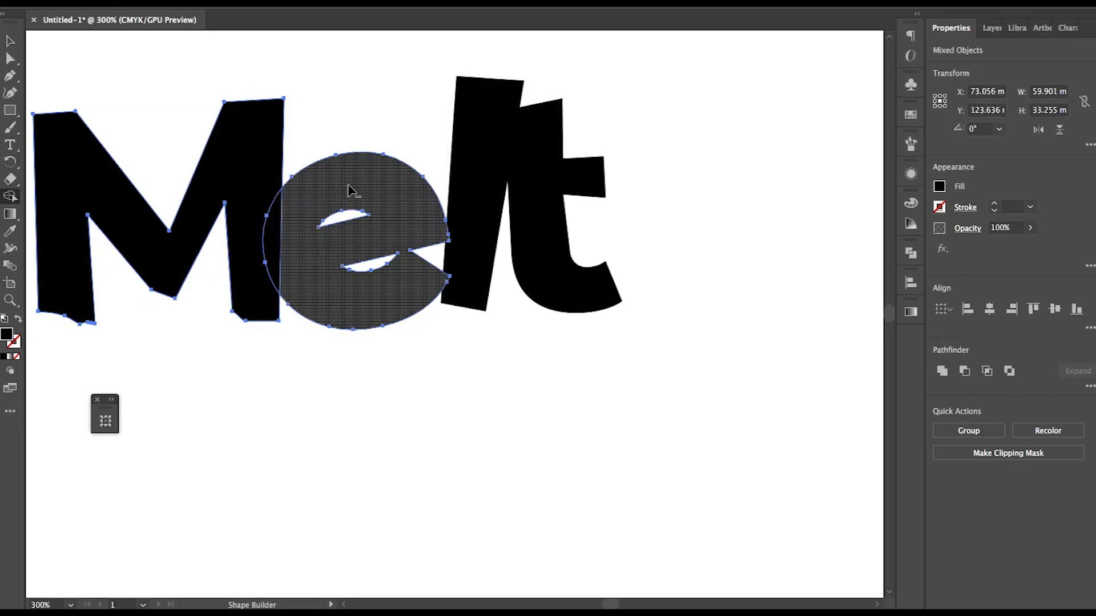
pyautogui.moveTo(272, 244); pyautogui.dragTo(275, 244)
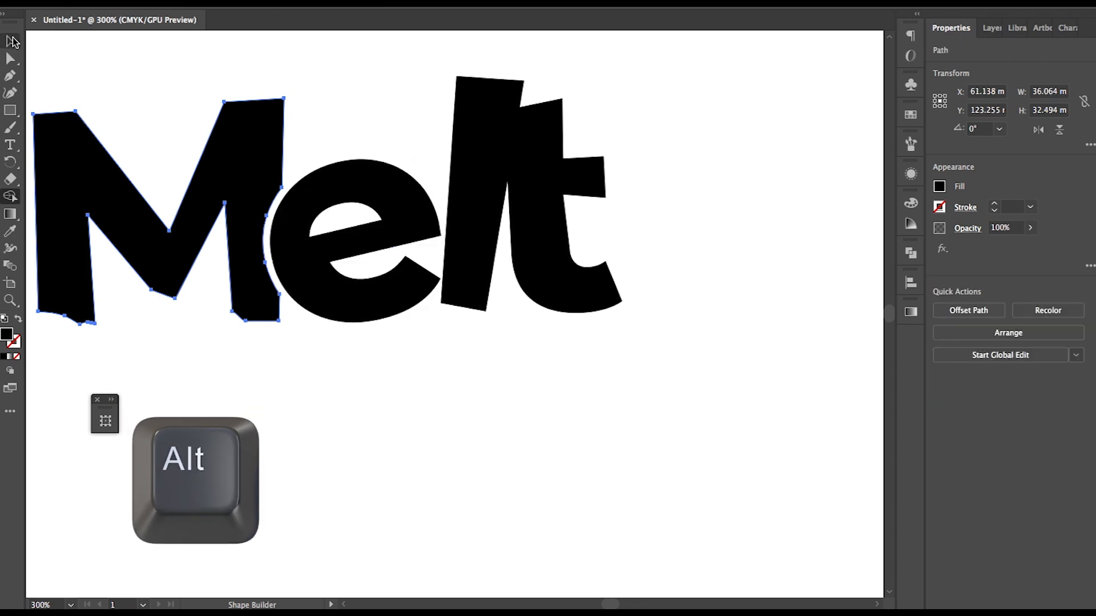
pyautogui.click(12, 41)
pyautogui.click(371, 90)
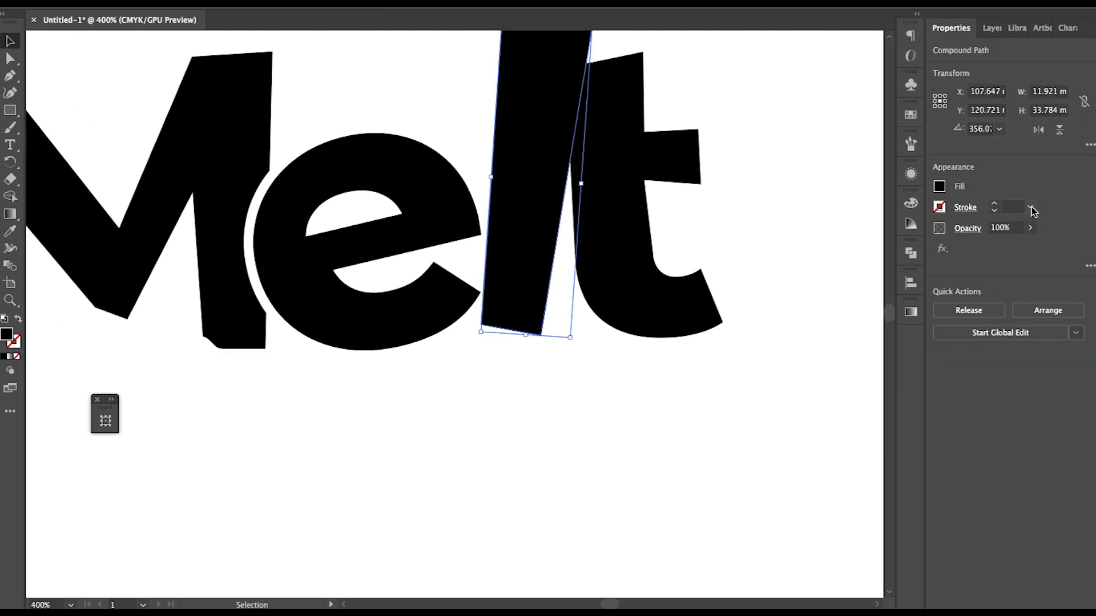
# Step: Give the l a black 6 pt stroke and expand its fill and stroke into one united shape
pyautogui.click(1030, 208)
pyautogui.click(1054, 350)
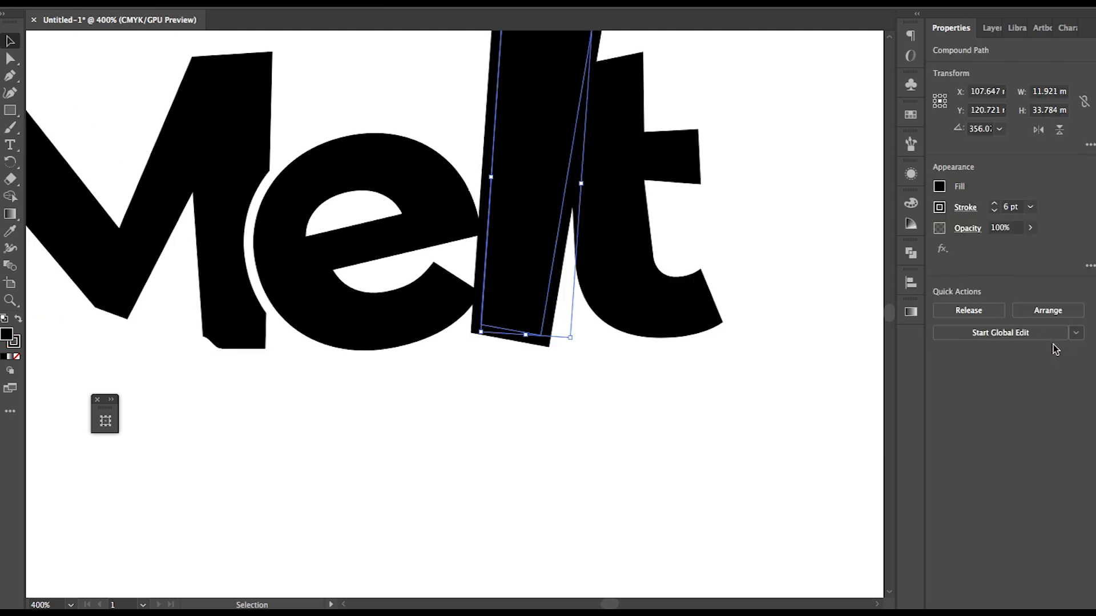
pyautogui.click(164, 3)
pyautogui.click(185, 134)
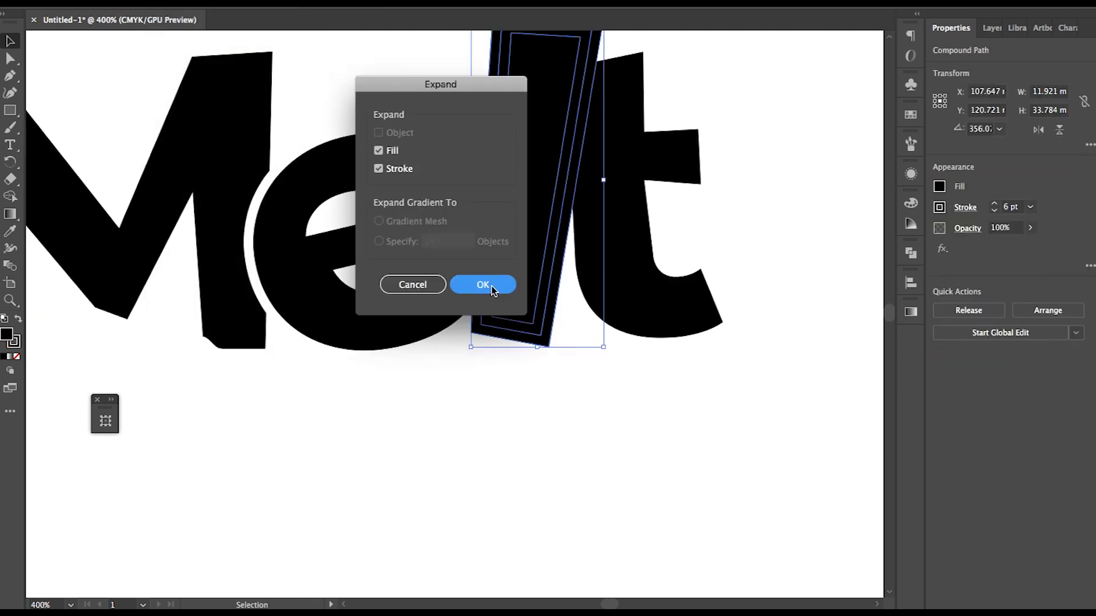
pyautogui.click(492, 288)
pyautogui.click(942, 310)
# Step: Cut the enlarged l's overlap out of the t with the Shape Builder tool, leaving a gap between them
pyautogui.keyDown('shift'); pyautogui.click(619, 184); pyautogui.keyUp('shift')
pyautogui.click(10, 196)
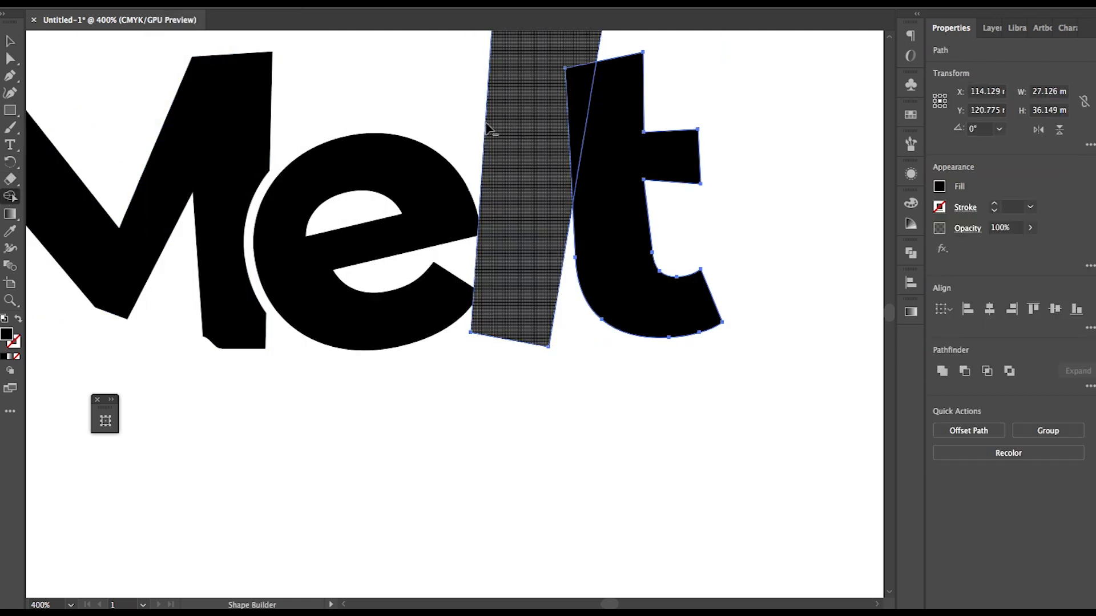
pyautogui.click(572, 111)
pyautogui.click(518, 419)
pyautogui.hotkey('ctrl', '-')
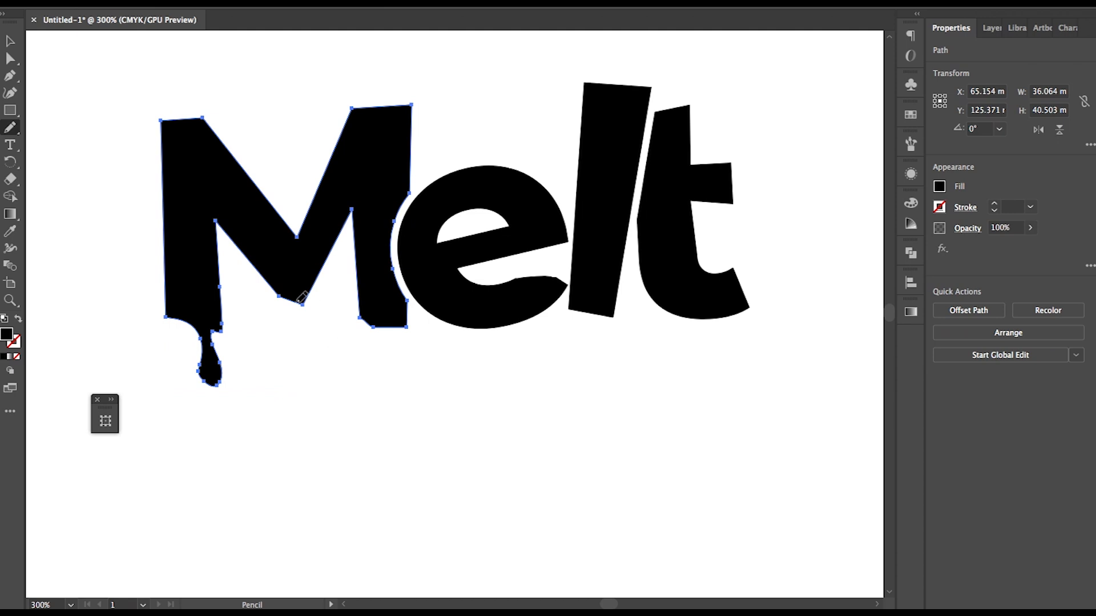
# Step: Draw a thin drip hanging from the M's middle point with the Pencil tool
pyautogui.moveTo(304, 323); pyautogui.dragTo(302, 304)
pyautogui.click(10, 41)
pyautogui.click(71, 69)
pyautogui.scroll(-1, 398, 383)
pyautogui.scroll(2, 399, 382)
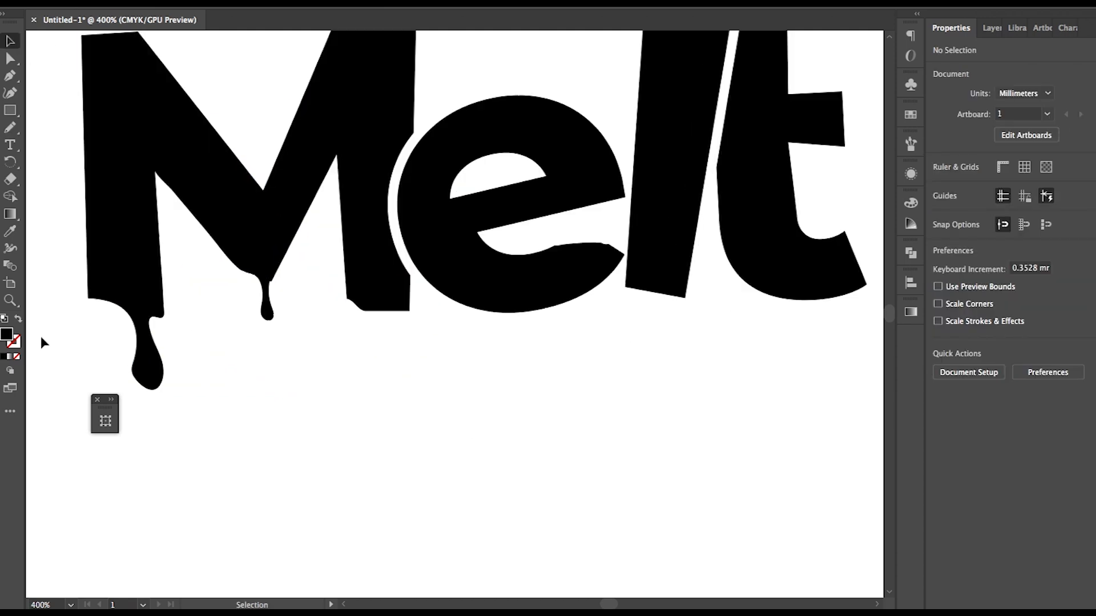
# Step: Draw a drip under the M's right leg and a small one in its right inner corner with the Pencil tool
pyautogui.click(11, 127)
pyautogui.moveTo(374, 328); pyautogui.dragTo(381, 312)
pyautogui.hotkey('ctrl', 'z')
pyautogui.click(9, 40)
pyautogui.click(10, 76)
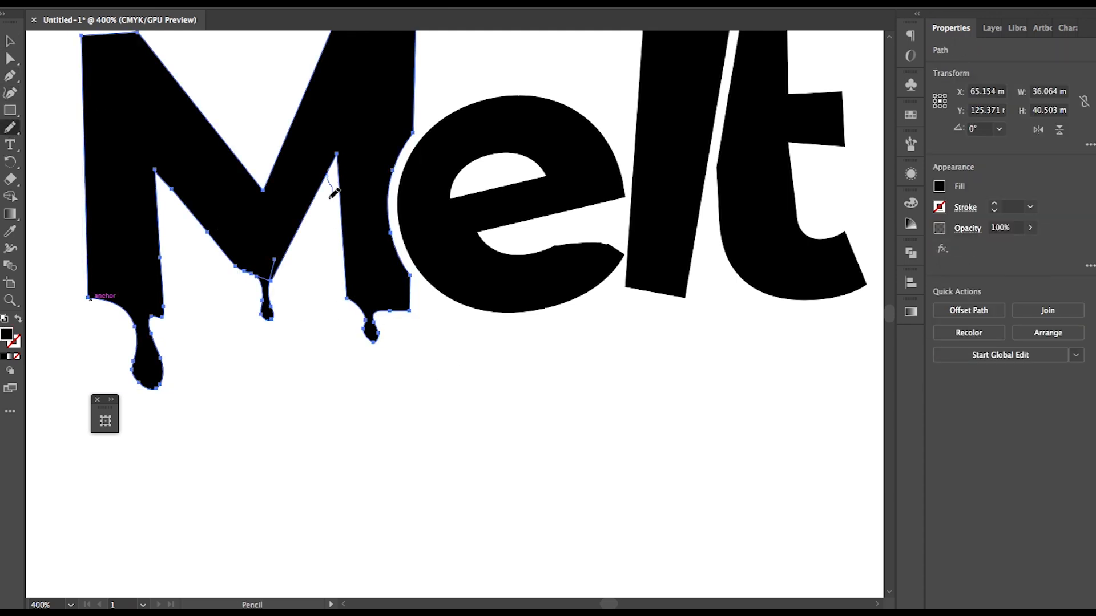
pyautogui.moveTo(336, 192); pyautogui.dragTo(336, 194)
pyautogui.press('v')
pyautogui.click(482, 384)
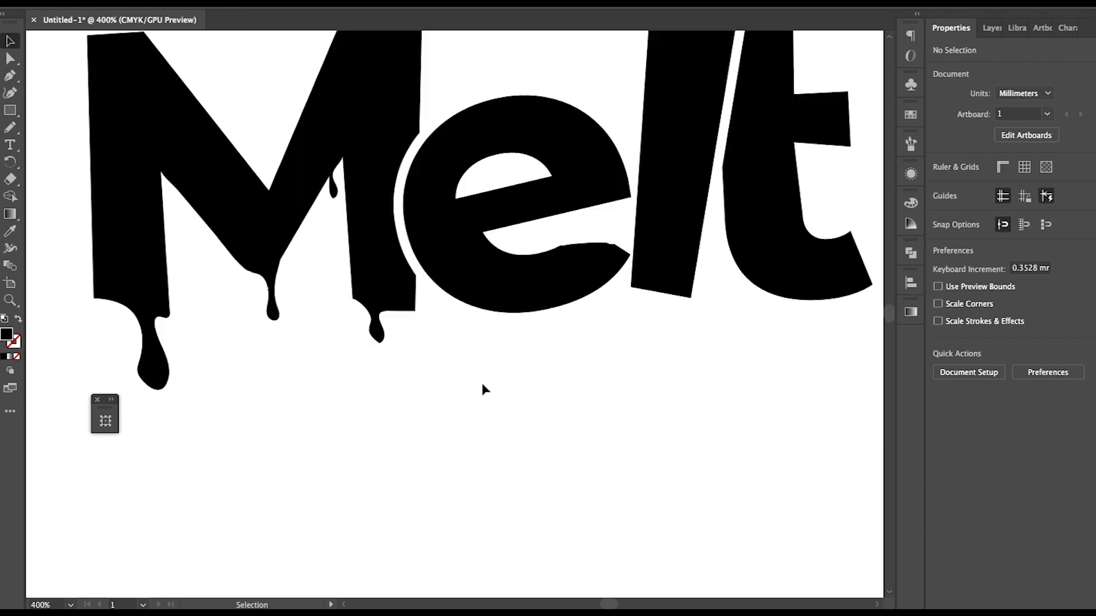
# Step: Reshape the M's upper V-notch into wavy, melted edges
pyautogui.press('a')
pyautogui.click(270, 190)
pyautogui.moveTo(269, 191)
pyautogui.mouseDown()
pyautogui.moveTo(245, 161)
pyautogui.moveTo(192, 213)
pyautogui.mouseUp()
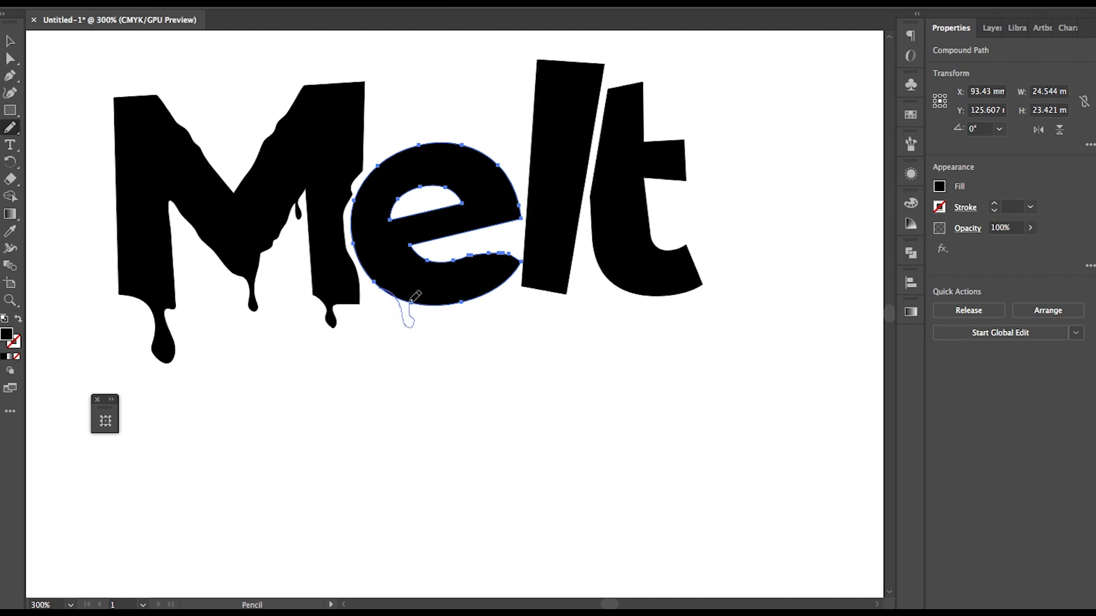
# Step: Draw two drips along the bottom of the e and a tiny one inside its counter with the Pencil tool
pyautogui.moveTo(411, 301); pyautogui.dragTo(408, 297)
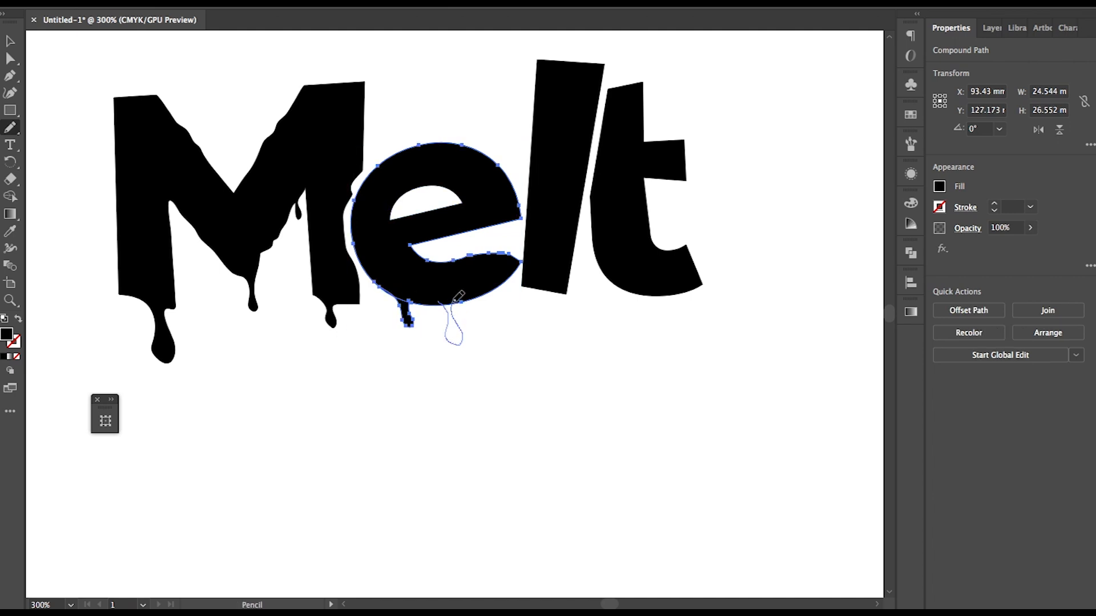
pyautogui.keyDown('ctrl'); pyautogui.click(570, 423); pyautogui.keyUp('ctrl')
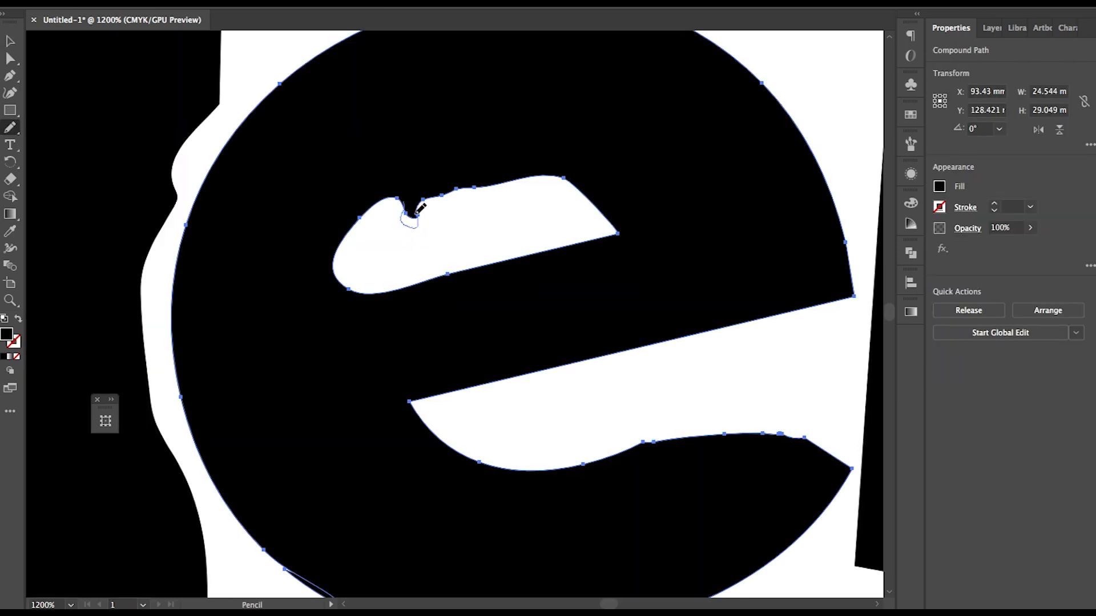
pyautogui.moveTo(419, 208); pyautogui.dragTo(415, 212)
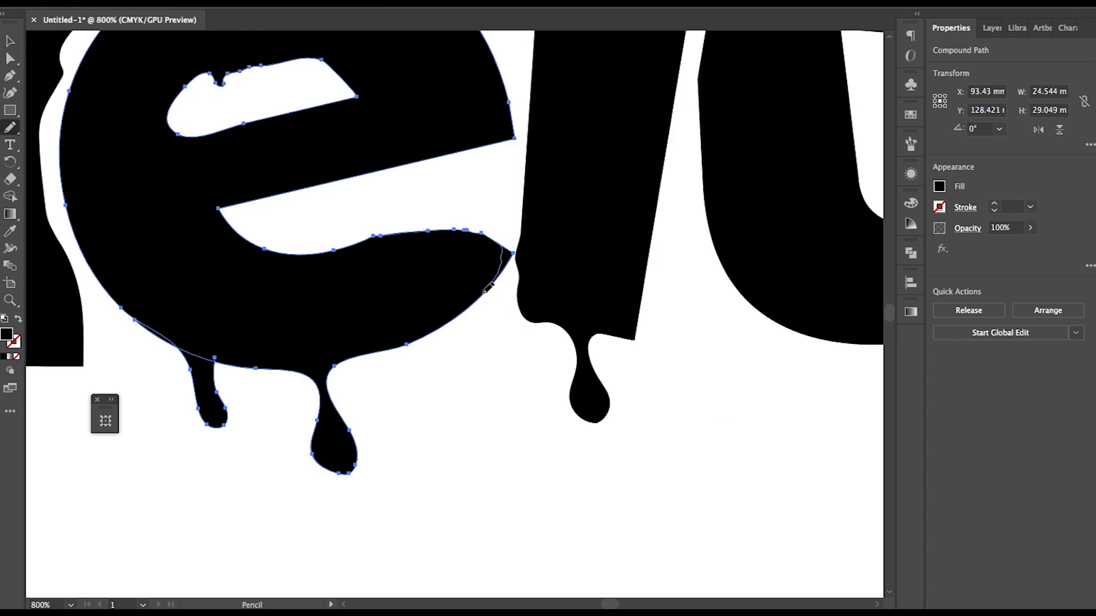
# Step: Redraw the e's lower tip, the l's top end and the e's outer right edge as soft, melted contours
pyautogui.moveTo(485, 291); pyautogui.dragTo(484, 293)
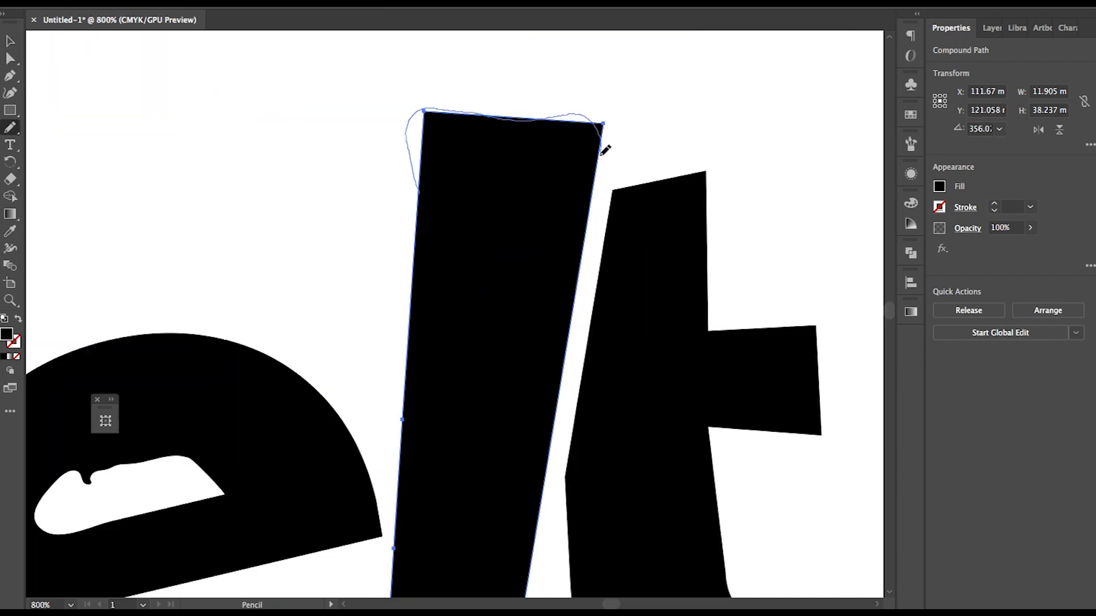
pyautogui.moveTo(606, 143); pyautogui.dragTo(598, 172)
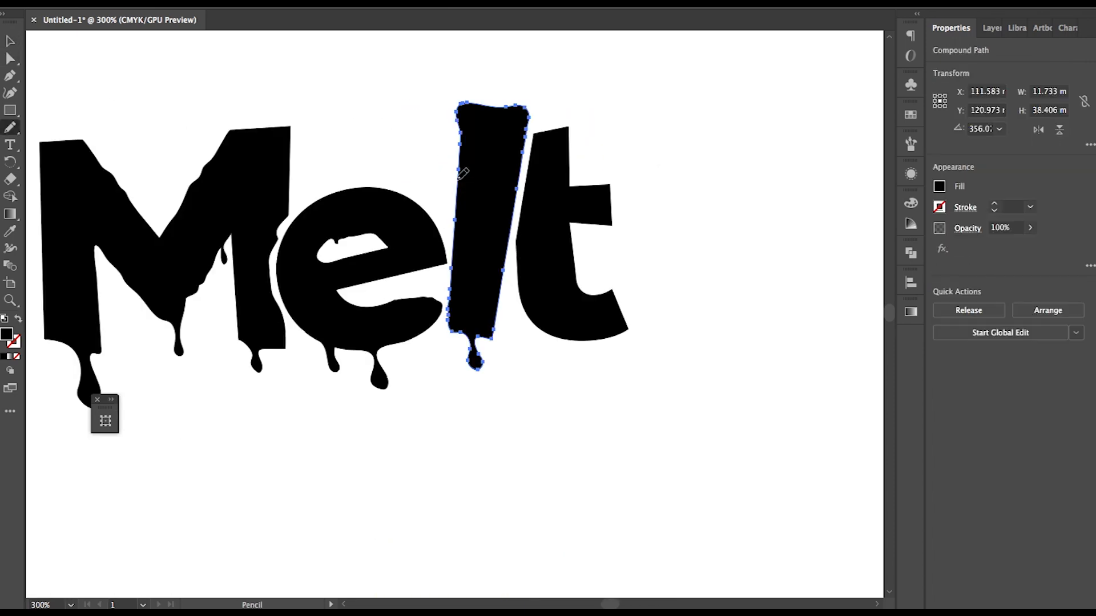
pyautogui.moveTo(407, 200)
pyautogui.mouseDown()
pyautogui.moveTo(445, 231)
pyautogui.moveTo(427, 269)
pyautogui.mouseUp()
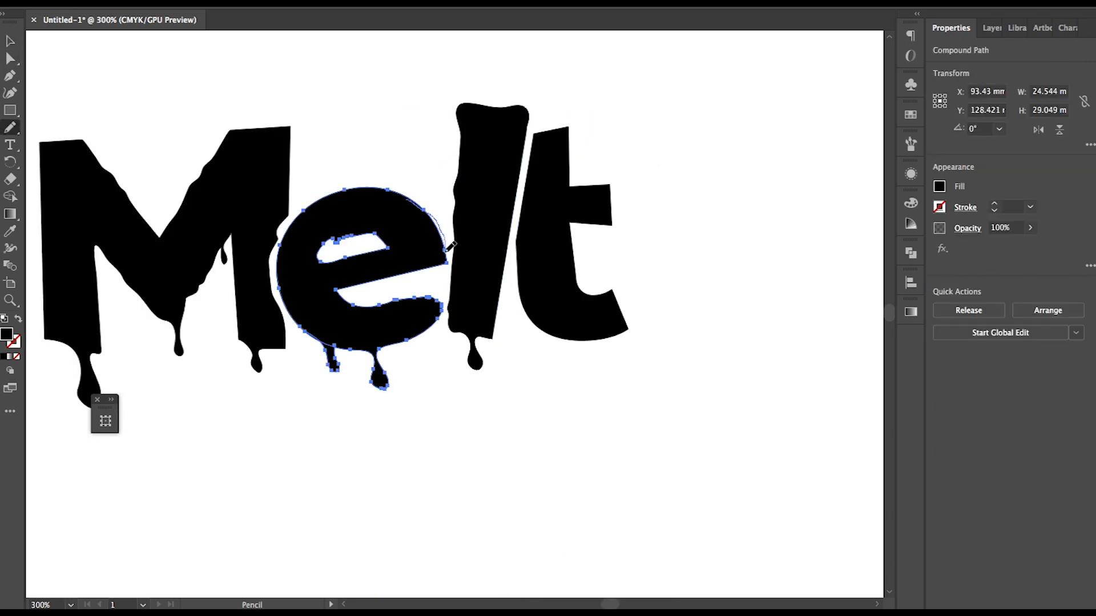
pyautogui.keyDown('super'); pyautogui.click(203, 61); pyautogui.keyUp('super')
# Step: Draw a large and a tiny drip under the foot of the t with the Pencil tool
pyautogui.keyDown('super'); pyautogui.click(610, 336); pyautogui.keyUp('super')
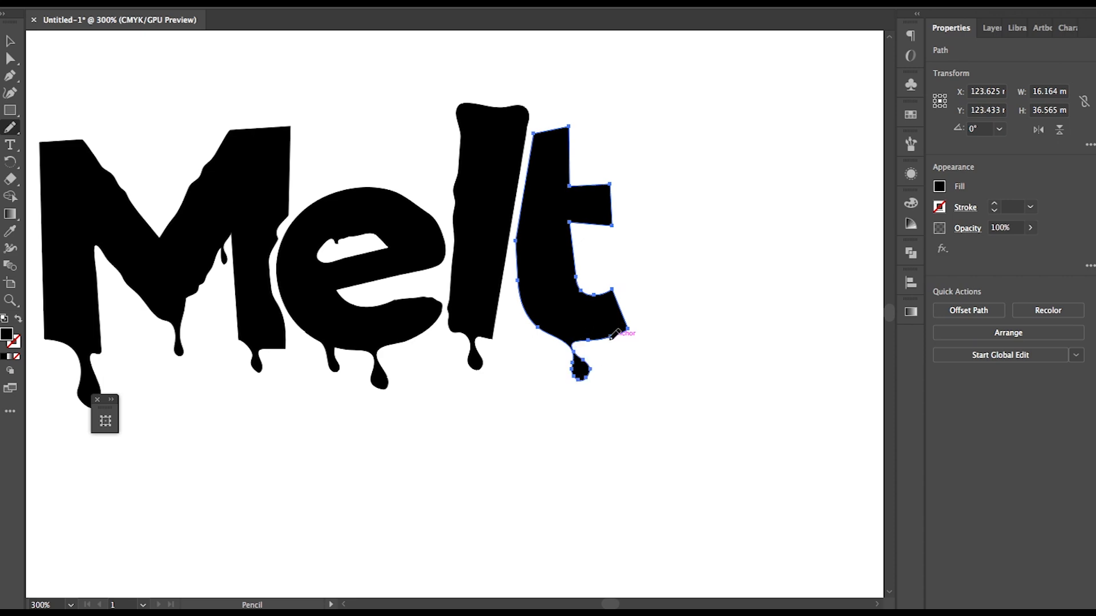
pyautogui.moveTo(609, 347); pyautogui.dragTo(589, 333)
pyautogui.press('super+z')
pyautogui.scroll(6, 606, 345)
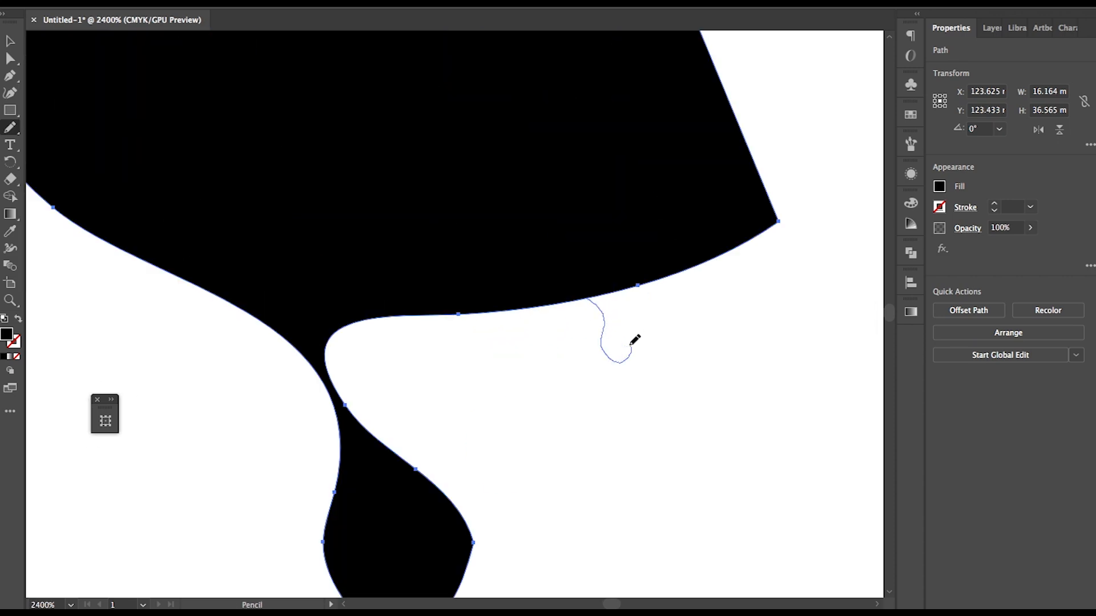
pyautogui.moveTo(626, 287); pyautogui.dragTo(635, 284)
pyautogui.scroll(-3, 770, 238)
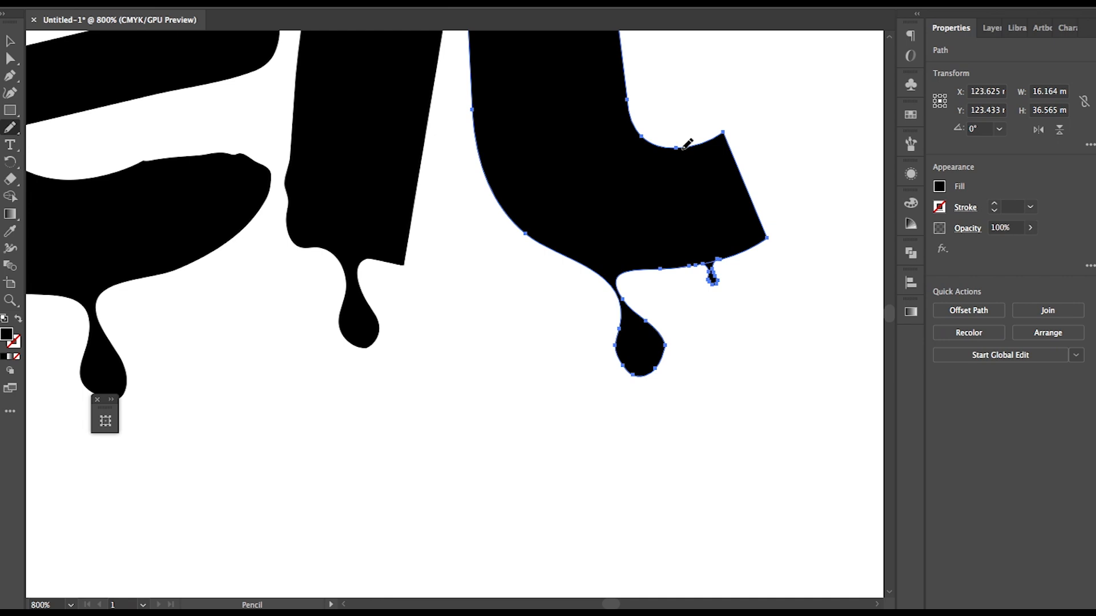
# Step: Round off the ends of the t's foot, crossbar and top with freehand Pencil contours
pyautogui.moveTo(768, 222); pyautogui.dragTo(767, 226)
pyautogui.scroll(5, 693, 89)
pyautogui.moveTo(761, 140); pyautogui.dragTo(751, 200)
pyautogui.scroll(-2, 752, 183)
pyautogui.moveTo(697, 68); pyautogui.dragTo(694, 85)
pyautogui.scroll(-1, 707, 132)
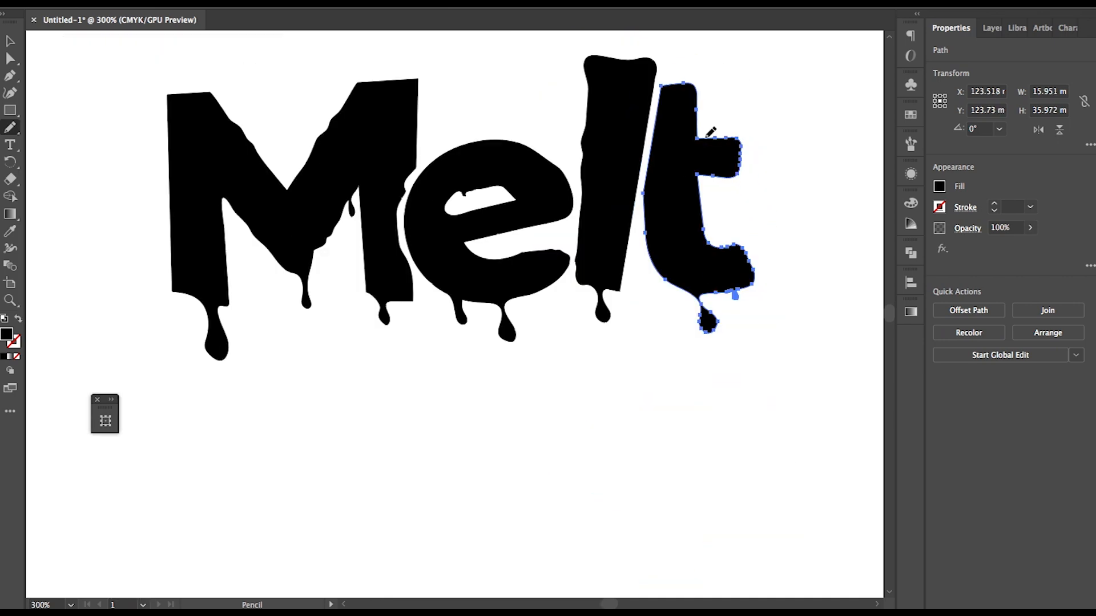
# Step: Draw a tiny drip under the t's crossbar with the Pencil tool
pyautogui.scroll(4, 725, 178)
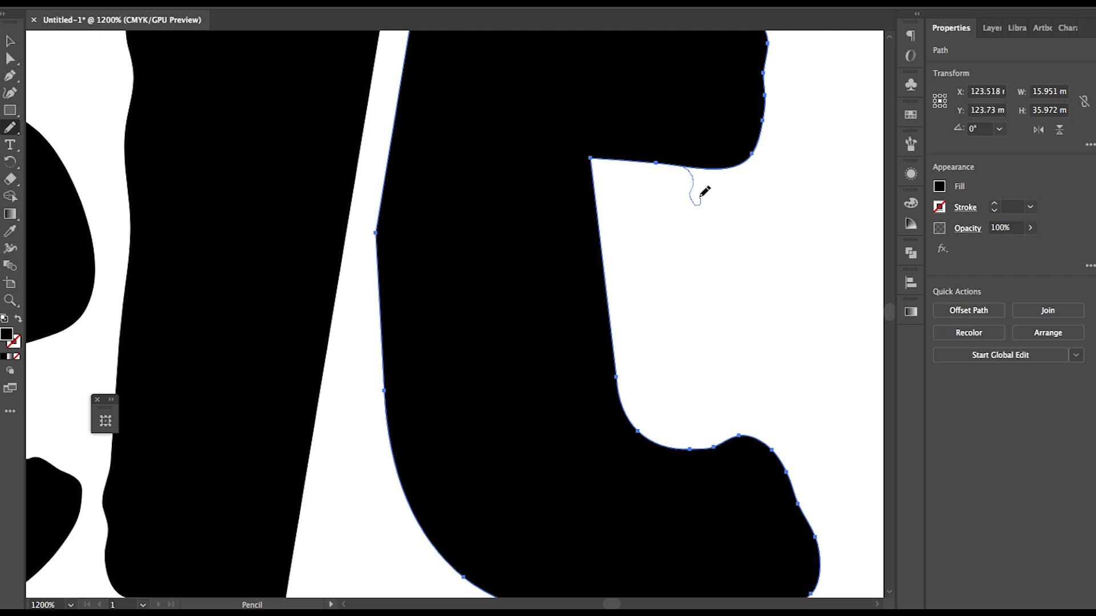
pyautogui.press('v')
pyautogui.click(734, 275)
# Step: Replace the drip in the e's counter with a thinner one and reshape the counter's lower edge with the Pencil tool
pyautogui.scroll(-5, 737, 277)
pyautogui.scroll(5, 576, 271)
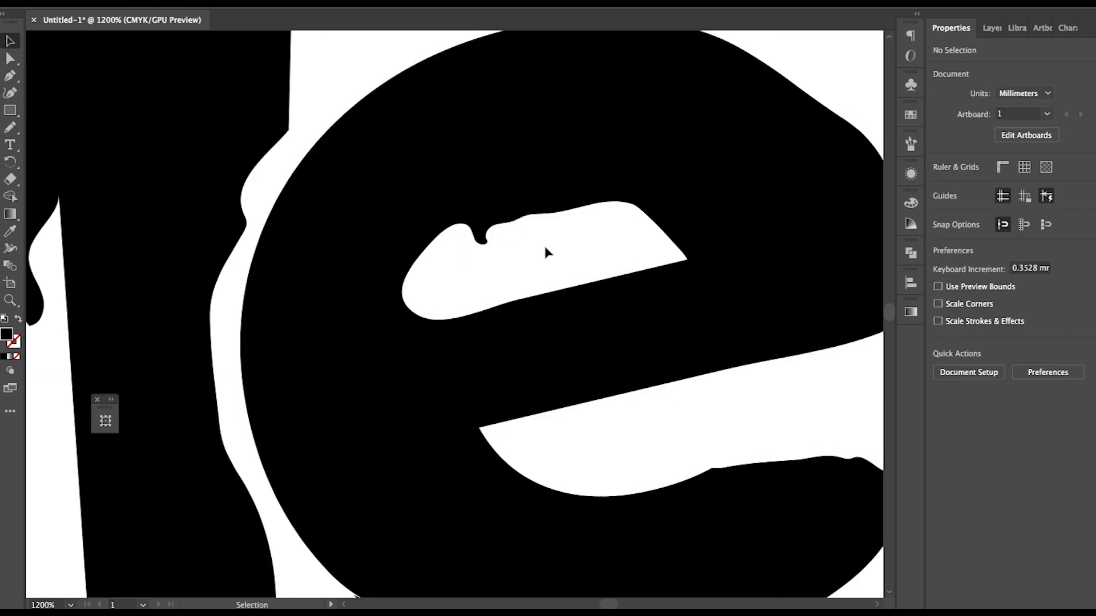
pyautogui.click(457, 212)
pyautogui.click(10, 179)
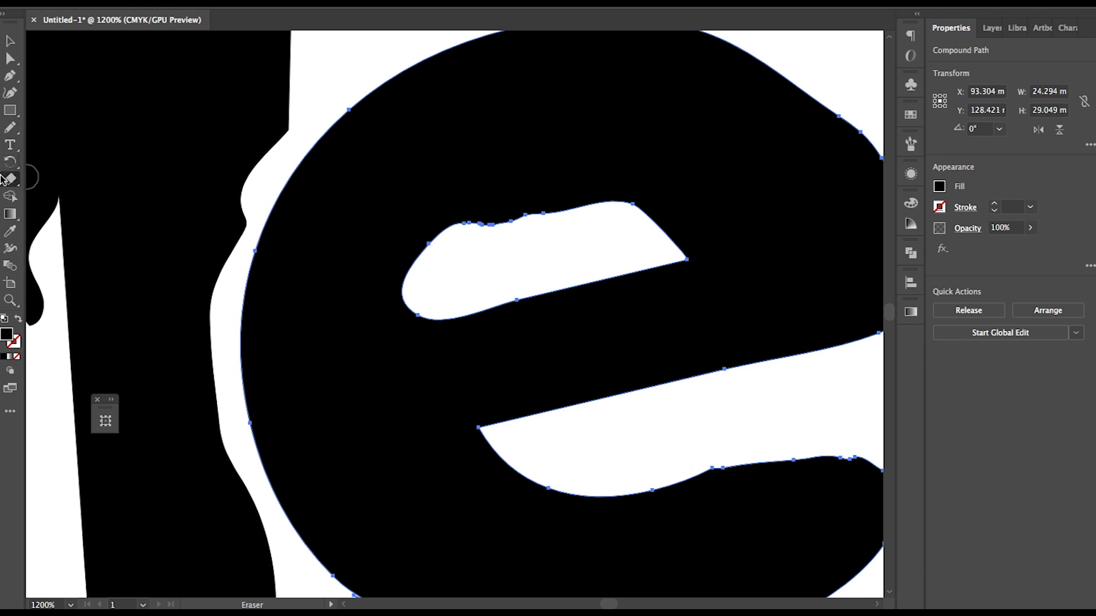
pyautogui.scroll(2, 495, 217)
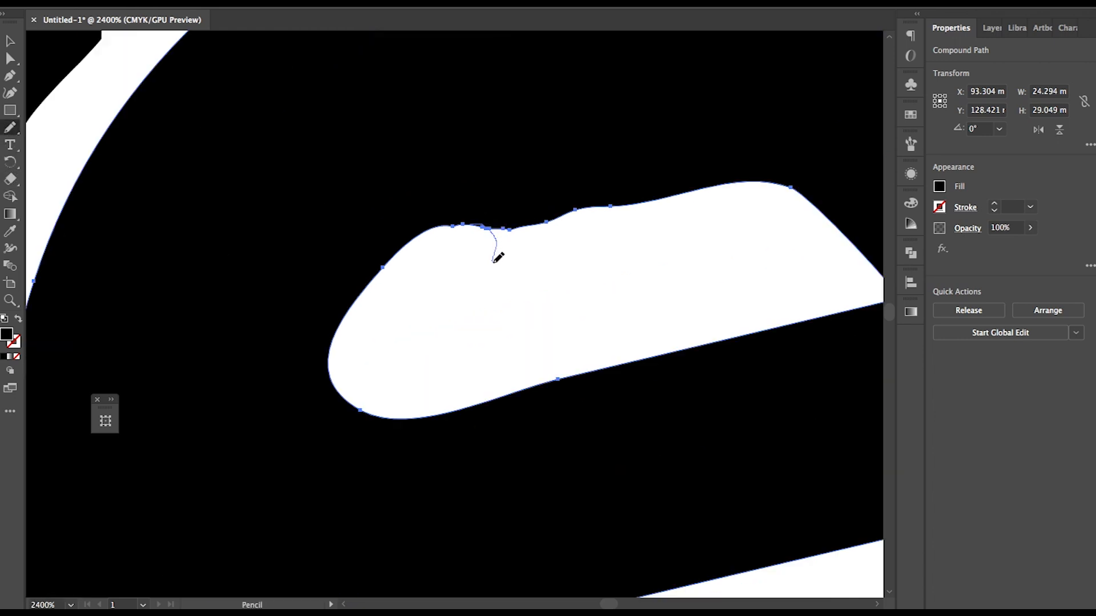
pyautogui.moveTo(509, 223); pyautogui.dragTo(509, 222)
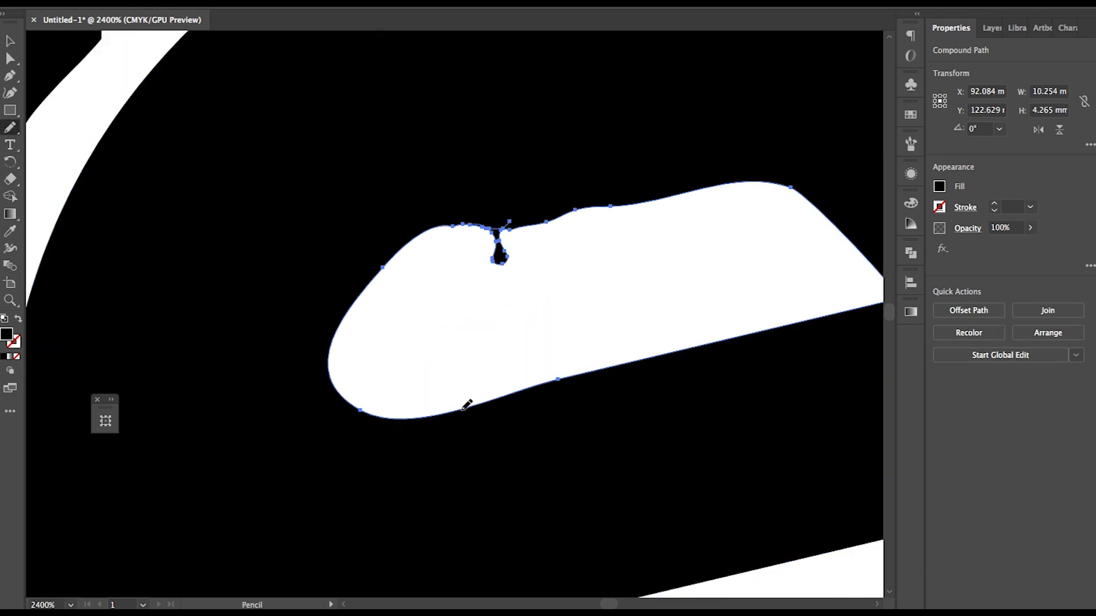
pyautogui.moveTo(576, 377); pyautogui.dragTo(587, 373)
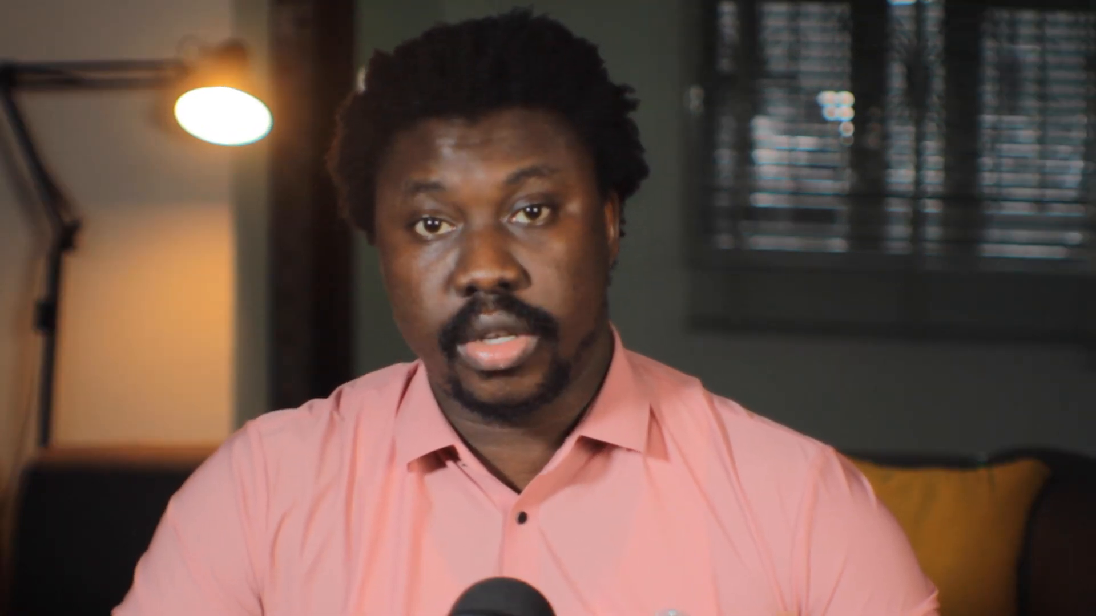
# Step: Draw a loose drop about 2.5 × 4.1 mm below the e's left drip and fill it with the letters' black
pyautogui.moveTo(527, 315); pyautogui.dragTo(530, 342)
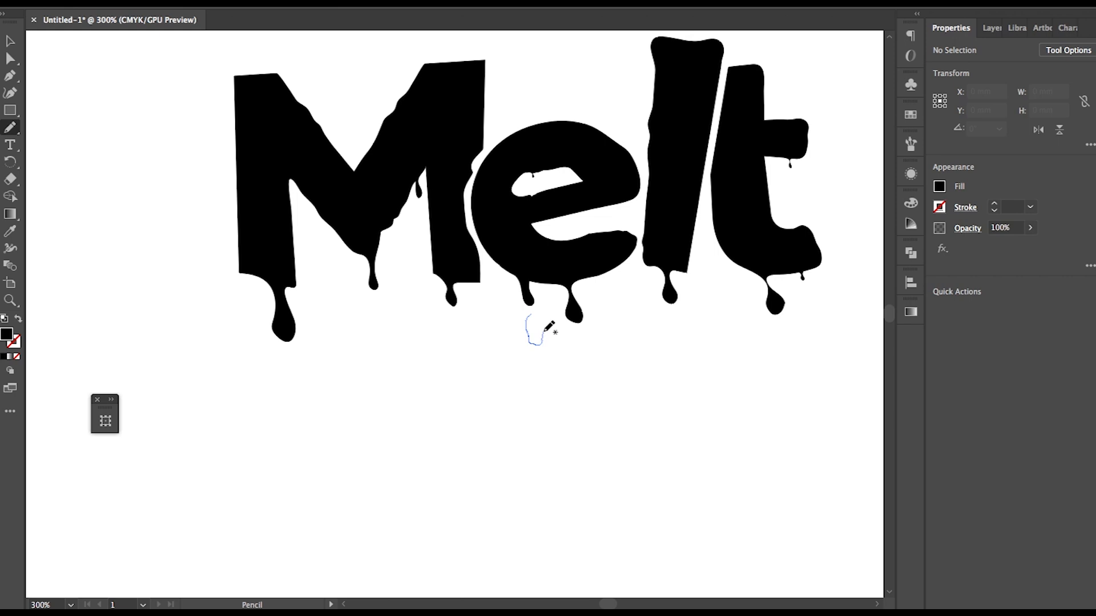
pyautogui.moveTo(532, 315); pyautogui.dragTo(536, 321)
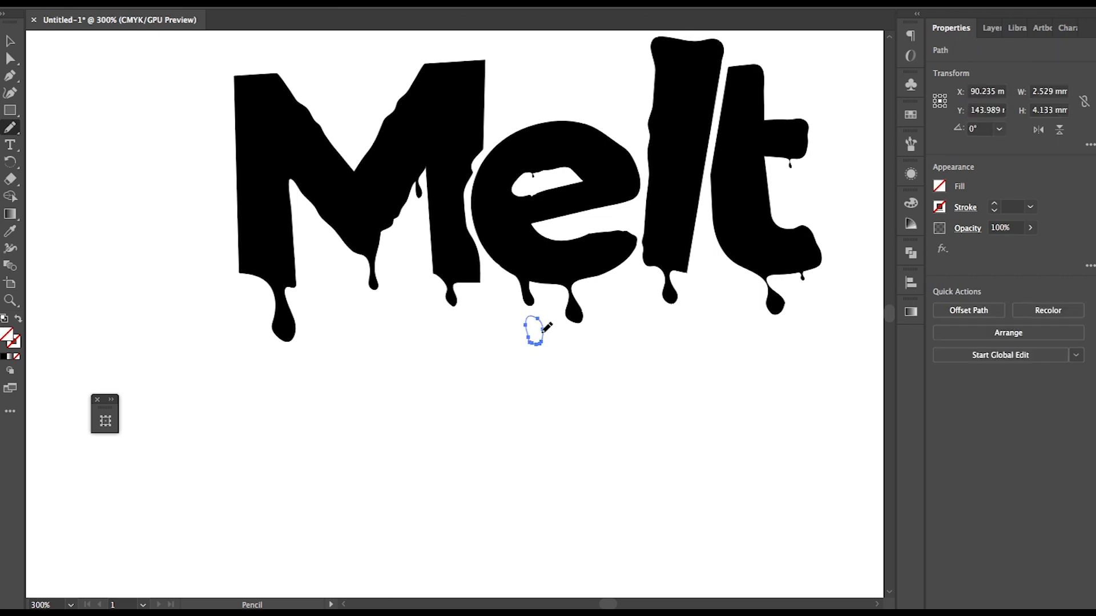
pyautogui.press('i')
pyautogui.click(587, 272)
pyautogui.press('v')
pyautogui.click(511, 382)
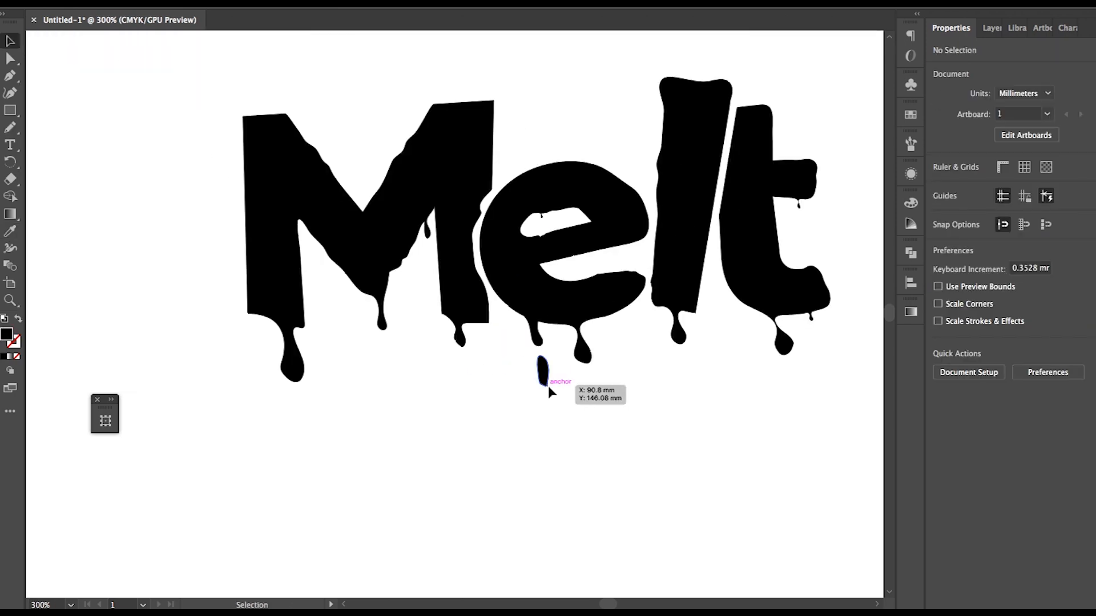
# Step: Draw a 1 mm dot under the M's middle drip and flat ellipses as puddles beneath the e and the t
pyautogui.scroll(-2, 607, 420)
pyautogui.moveTo(10, 110); pyautogui.dragTo(68, 125)
pyautogui.moveTo(385, 317); pyautogui.dragTo(391, 326)
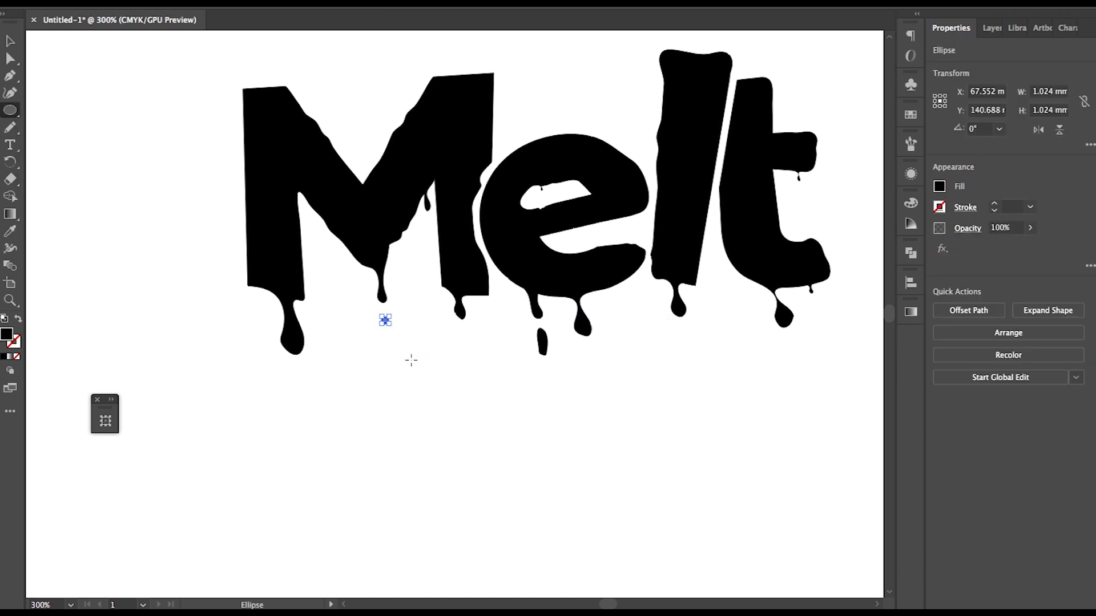
pyautogui.moveTo(271, 382); pyautogui.dragTo(787, 345)
pyautogui.press('v')
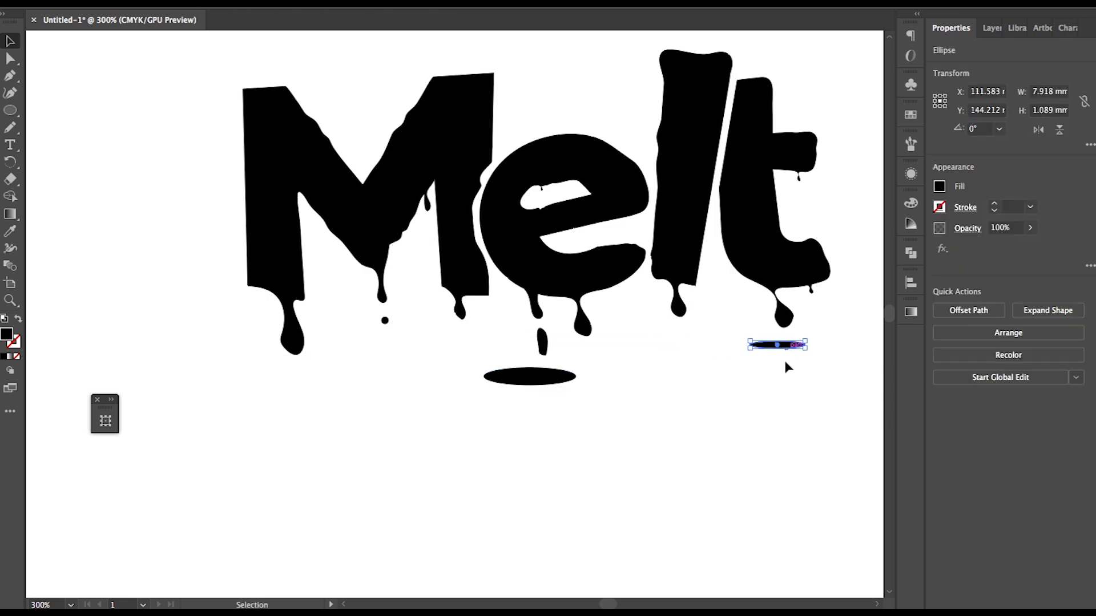
pyautogui.click(701, 423)
# Step: Smooth the outline of the e's counter by adjusting its anchor points and handles with the Direct Selection tool
pyautogui.scroll(-4, 700, 423)
pyautogui.scroll(2, 701, 423)
pyautogui.hscroll(2, 697, 430)
pyautogui.moveTo(689, 365); pyautogui.dragTo(441, 387)
pyautogui.scroll(6, 427, 399)
pyautogui.moveTo(683, 293); pyautogui.dragTo(651, 298)
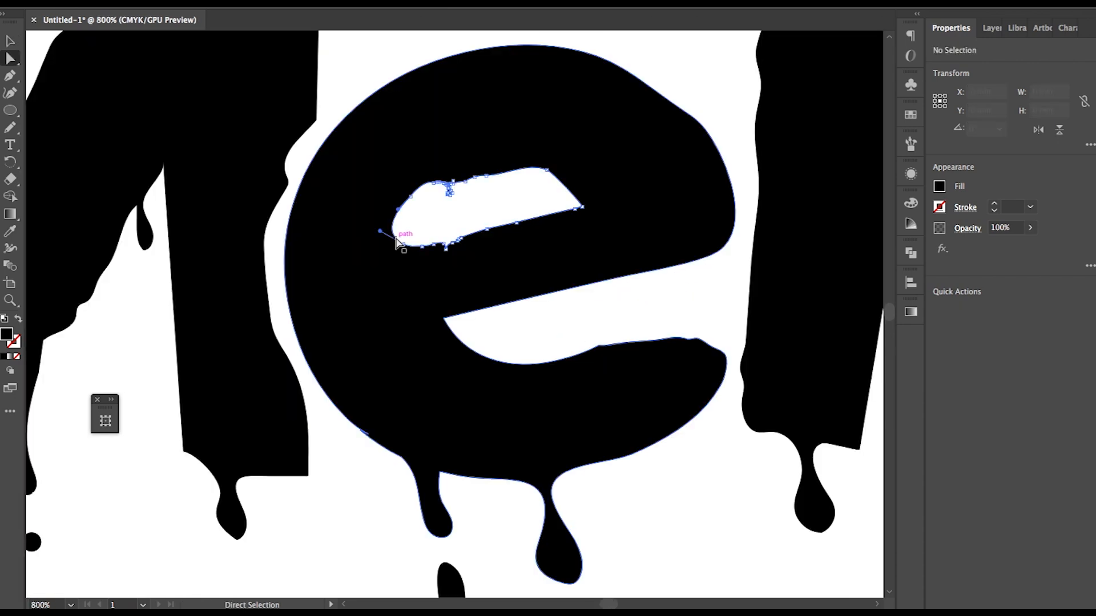
pyautogui.click(392, 238)
pyautogui.scroll(2, 400, 245)
pyautogui.moveTo(431, 276); pyautogui.dragTo(469, 277)
pyautogui.moveTo(437, 177); pyautogui.dragTo(445, 186)
pyautogui.moveTo(394, 248); pyautogui.dragTo(415, 258)
pyautogui.click(512, 203)
pyautogui.moveTo(446, 187); pyautogui.dragTo(461, 167)
pyautogui.click(529, 230)
# Step: Smooth the small bump on the M's right edge beside the e by adjusting its anchor points
pyautogui.scroll(-4, 528, 230)
pyautogui.moveTo(376, 213); pyautogui.dragTo(440, 230)
pyautogui.click(504, 225)
pyautogui.scroll(5, 505, 228)
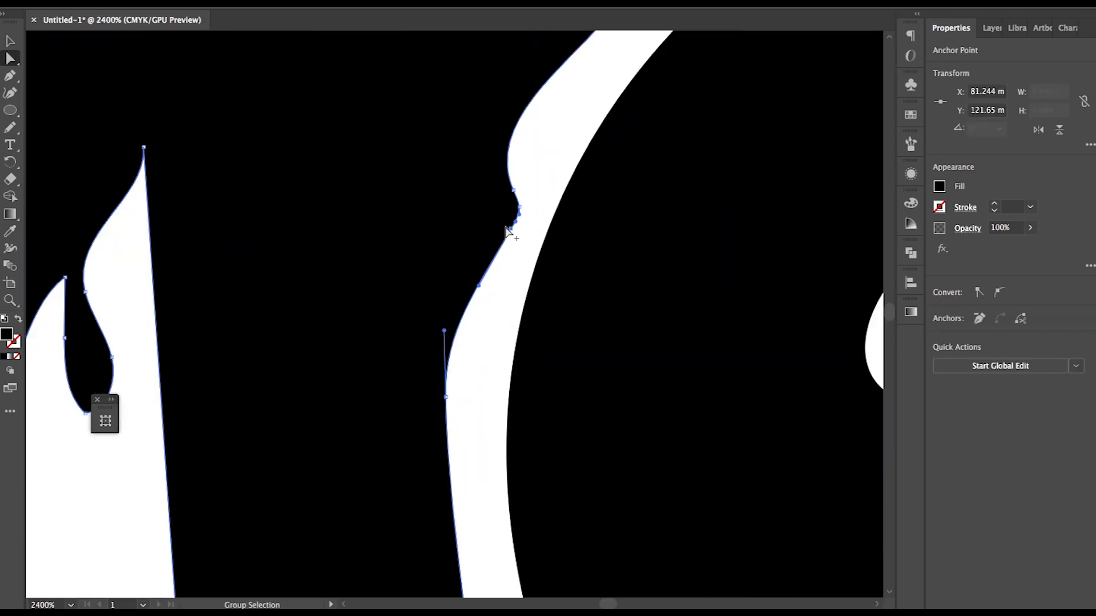
pyautogui.scroll(1, 507, 230)
pyautogui.moveTo(517, 220)
pyautogui.mouseDown()
pyautogui.moveTo(506, 239)
pyautogui.moveTo(517, 200)
pyautogui.mouseUp()
pyautogui.click(544, 213)
# Step: Round the pointed tip of the small drip in the M's right inner corner using its anchor handles
pyautogui.scroll(-4, 441, 238)
pyautogui.scroll(5, 490, 245)
pyautogui.click(490, 242)
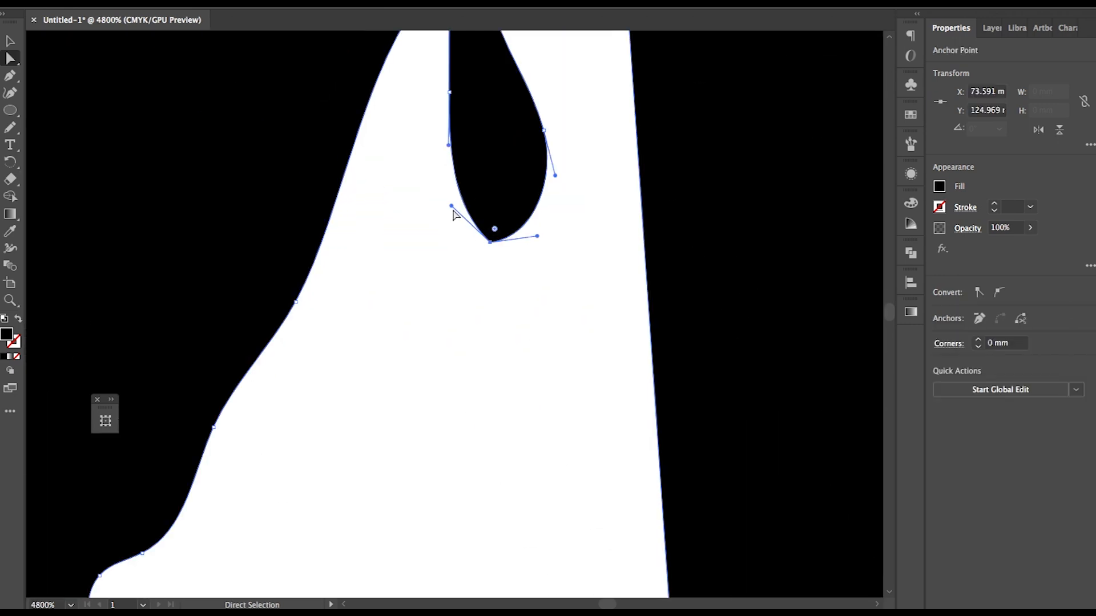
pyautogui.click(457, 244)
# Step: Round the pointed tips of the drips hanging below the letters by adjusting their anchor points and handles
pyautogui.scroll(-5, 457, 244)
pyautogui.scroll(3, 502, 284)
pyautogui.scroll(4, 755, 306)
pyautogui.moveTo(709, 313); pyautogui.dragTo(700, 326)
pyautogui.scroll(-8, 700, 326)
pyautogui.scroll(8, 767, 347)
pyautogui.click(505, 406)
pyautogui.moveTo(505, 405)
pyautogui.mouseDown()
pyautogui.moveTo(538, 417)
pyautogui.moveTo(511, 405)
pyautogui.mouseUp()
pyautogui.click(631, 399)
pyautogui.scroll(-7, 628, 411)
pyautogui.scroll(8, 677, 416)
pyautogui.click(575, 371)
pyautogui.moveTo(578, 371); pyautogui.dragTo(567, 363)
pyautogui.moveTo(547, 440); pyautogui.dragTo(552, 445)
pyautogui.click(667, 516)
# Step: Remove a surplus anchor point from the outline and smooth the curve beside it
pyautogui.scroll(3, 775, 159)
pyautogui.click(586, 200)
pyautogui.click(980, 317)
pyautogui.click(628, 299)
pyautogui.moveTo(587, 197); pyautogui.dragTo(578, 201)
pyautogui.click(690, 303)
# Step: Soften the remaining kinks in the letter outlines by adjusting individual anchor points and handles
pyautogui.scroll(-8, 690, 303)
pyautogui.scroll(3, 444, 218)
pyautogui.click(399, 228)
pyautogui.click(341, 138)
pyautogui.click(643, 117)
pyautogui.moveTo(633, 129); pyautogui.dragTo(626, 135)
pyautogui.scroll(4, 571, 127)
pyautogui.click(533, 111)
pyautogui.scroll(-4, 494, 142)
pyautogui.scroll(7, 718, 291)
pyautogui.click(699, 290)
pyautogui.moveTo(653, 301); pyautogui.dragTo(562, 320)
pyautogui.moveTo(698, 290); pyautogui.dragTo(653, 305)
pyautogui.scroll(-2, 685, 342)
pyautogui.moveTo(645, 308); pyautogui.dragTo(648, 327)
pyautogui.scroll(-2, 648, 340)
pyautogui.click(349, 311)
pyautogui.moveTo(350, 311); pyautogui.dragTo(347, 307)
pyautogui.click(485, 264)
pyautogui.click(605, 251)
pyautogui.click(372, 289)
pyautogui.scroll(7, 372, 288)
pyautogui.click(259, 137)
pyautogui.click(378, 175)
# Step: Redraw the e's outer left edge as a wavy contour beside the M with the Pencil tool
pyautogui.scroll(-7, 605, 205)
pyautogui.press('n')
pyautogui.moveTo(441, 227); pyautogui.dragTo(432, 269)
pyautogui.scroll(2, 433, 301)
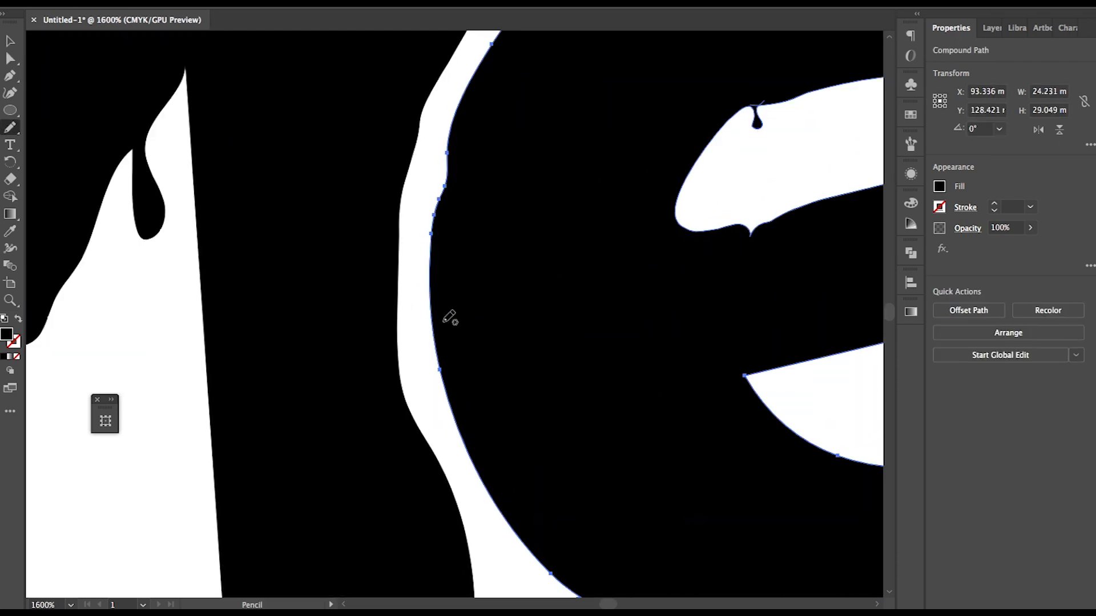
pyautogui.moveTo(503, 513); pyautogui.dragTo(506, 517)
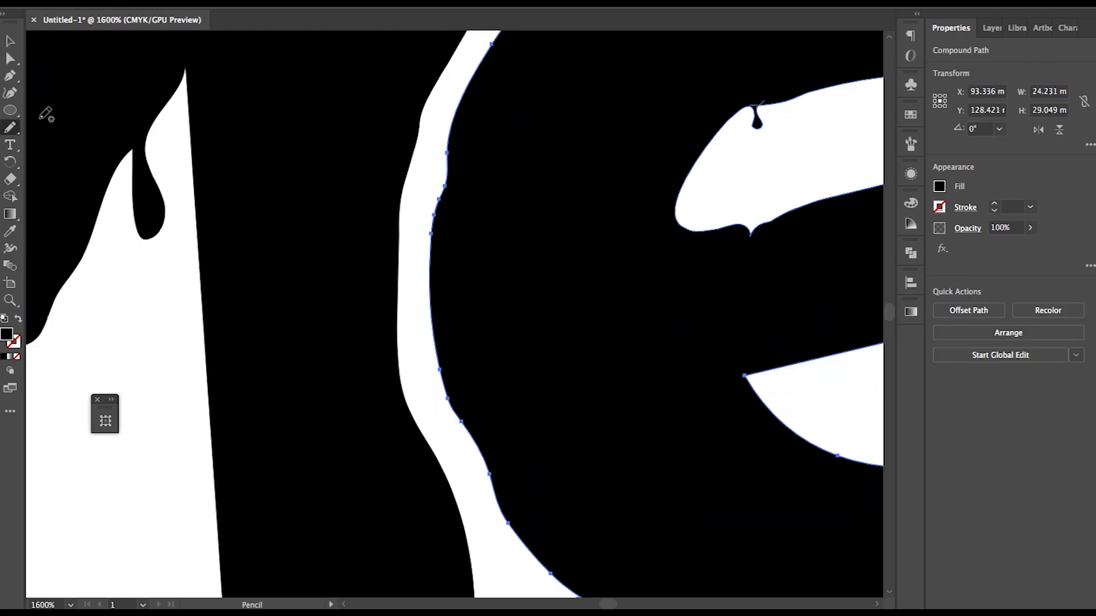
# Step: Nudge an outline anchor point slightly with the Direct Selection tool to even out the curve
pyautogui.click(436, 176)
pyautogui.scroll(-5, 440, 174)
pyautogui.scroll(3, 685, 228)
pyautogui.moveTo(561, 129); pyautogui.dragTo(566, 129)
pyautogui.click(557, 171)
pyautogui.scroll(-2, 560, 202)
# Step: Remove the anchor point at the t's upper-left corner and adjust the neighbouring curve into a smooth round top
pyautogui.click(676, 68)
pyautogui.click(742, 67)
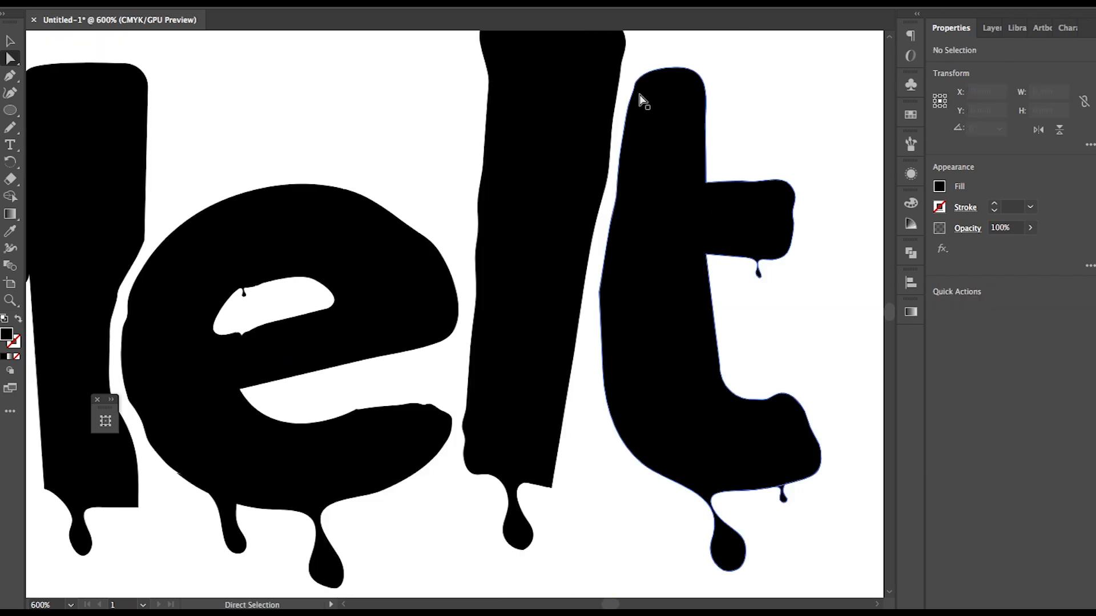
pyautogui.click(634, 90)
pyautogui.scroll(2, 638, 86)
pyautogui.click(980, 320)
pyautogui.moveTo(621, 134); pyautogui.dragTo(614, 123)
pyautogui.click(600, 154)
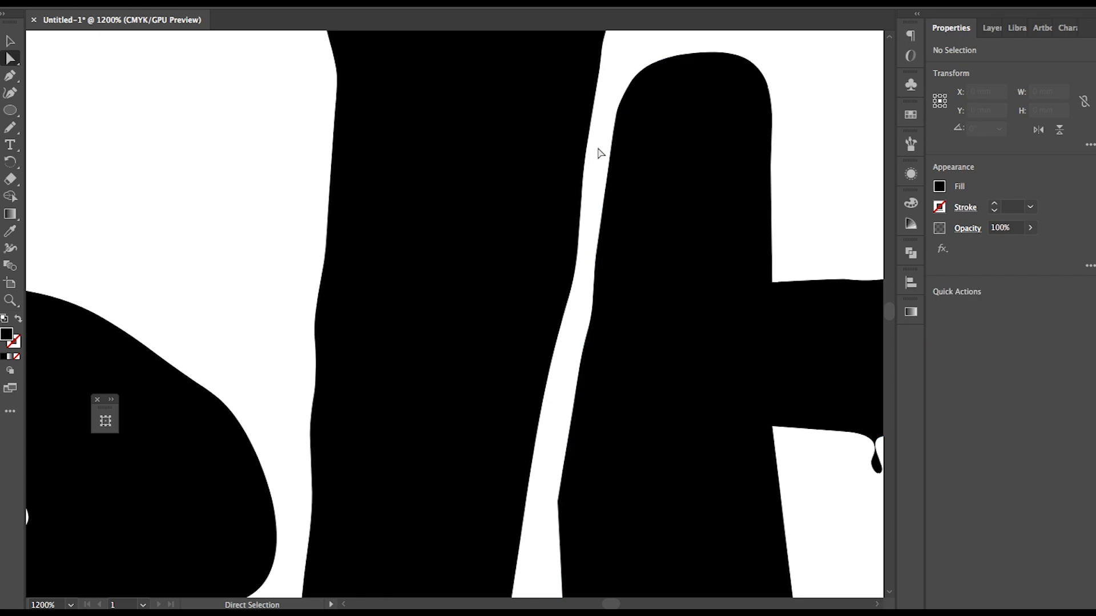
pyautogui.scroll(-2, 678, 162)
pyautogui.click(602, 208)
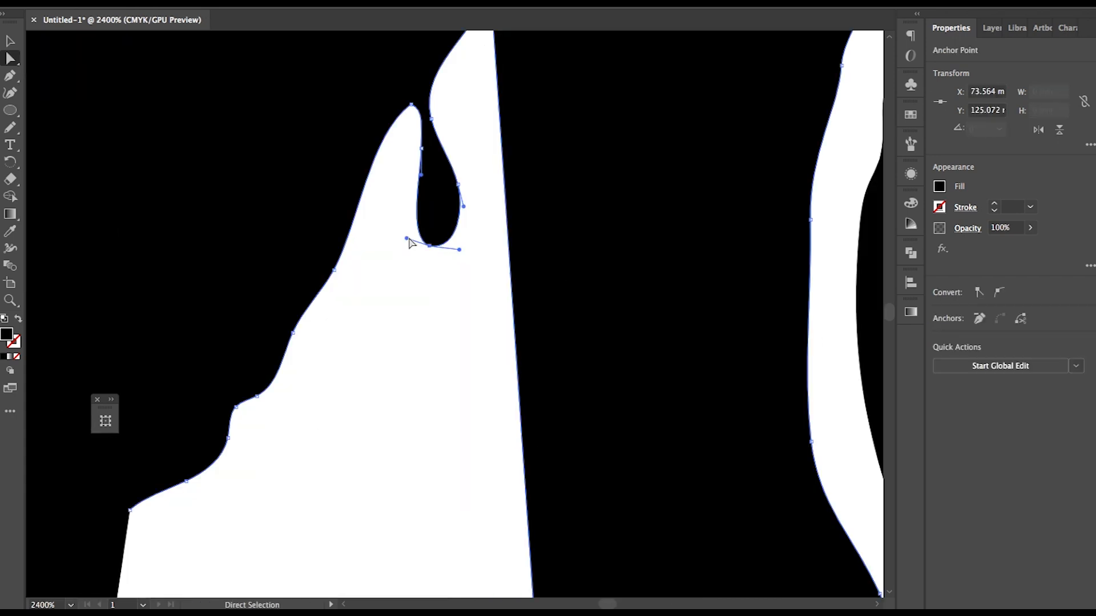
# Step: Adjust the curve handle at the bottom of the small drip inside the M to round its tip, and deselect the outline
pyautogui.moveTo(413, 243); pyautogui.dragTo(471, 191)
pyautogui.click(477, 166)
pyautogui.scroll(-4, 465, 237)
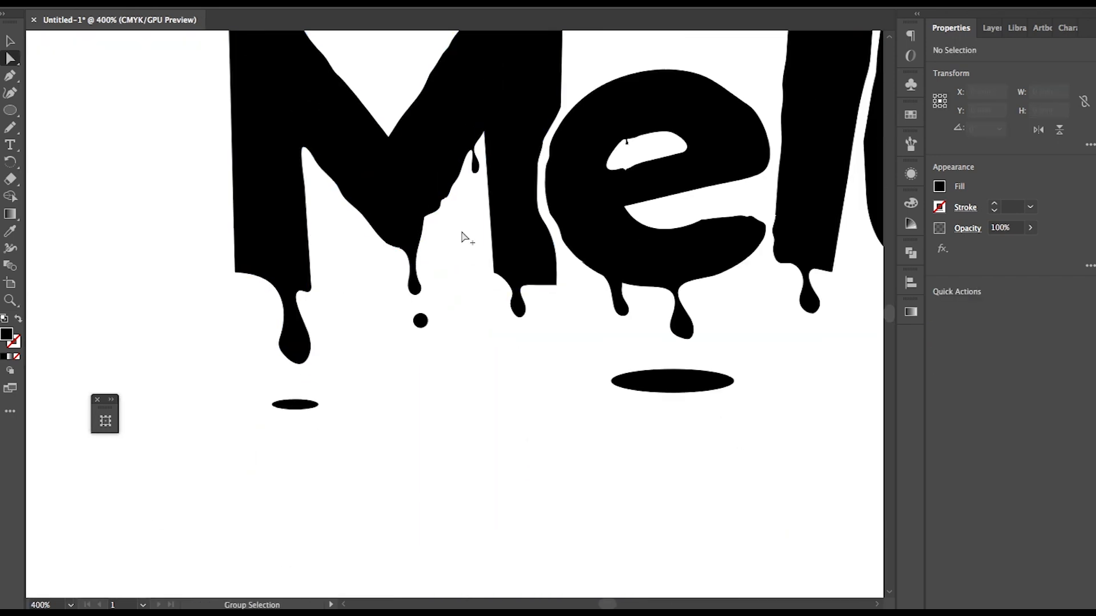
# Step: Select the whole Melt lettering together with its drips, drops and puddles, and reposition it on the artboard
pyautogui.scroll(-1, 465, 237)
pyautogui.click(8, 42)
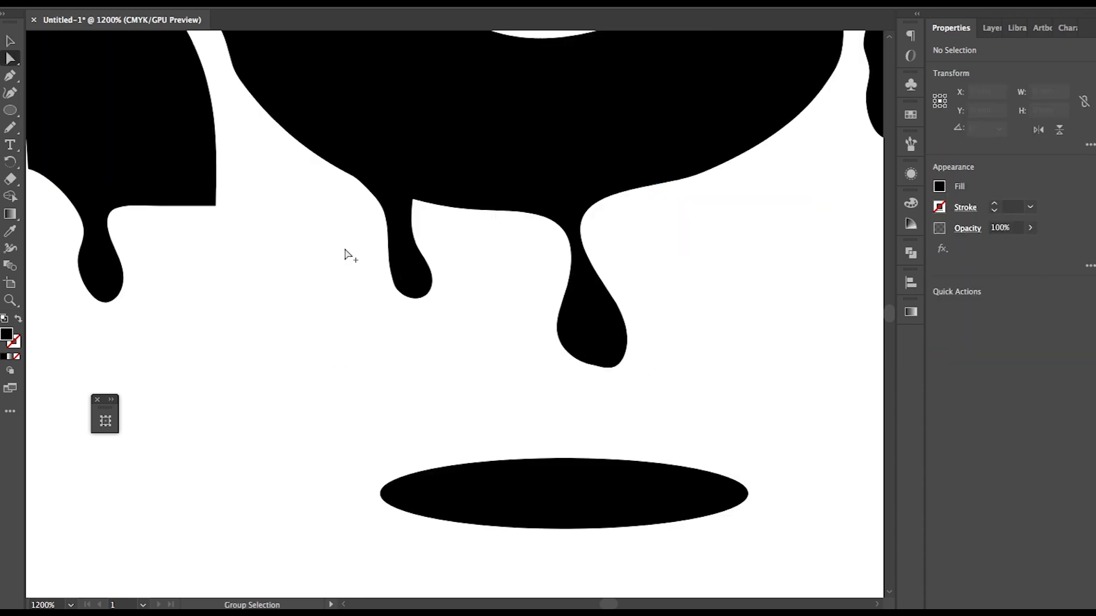
pyautogui.scroll(-6, 346, 253)
pyautogui.moveTo(416, 277); pyautogui.dragTo(551, 310)
pyautogui.click(6, 41)
pyautogui.moveTo(271, 116); pyautogui.dragTo(591, 332)
pyautogui.hotkey('ctrl', '-')
pyautogui.moveTo(605, 269); pyautogui.dragTo(641, 196)
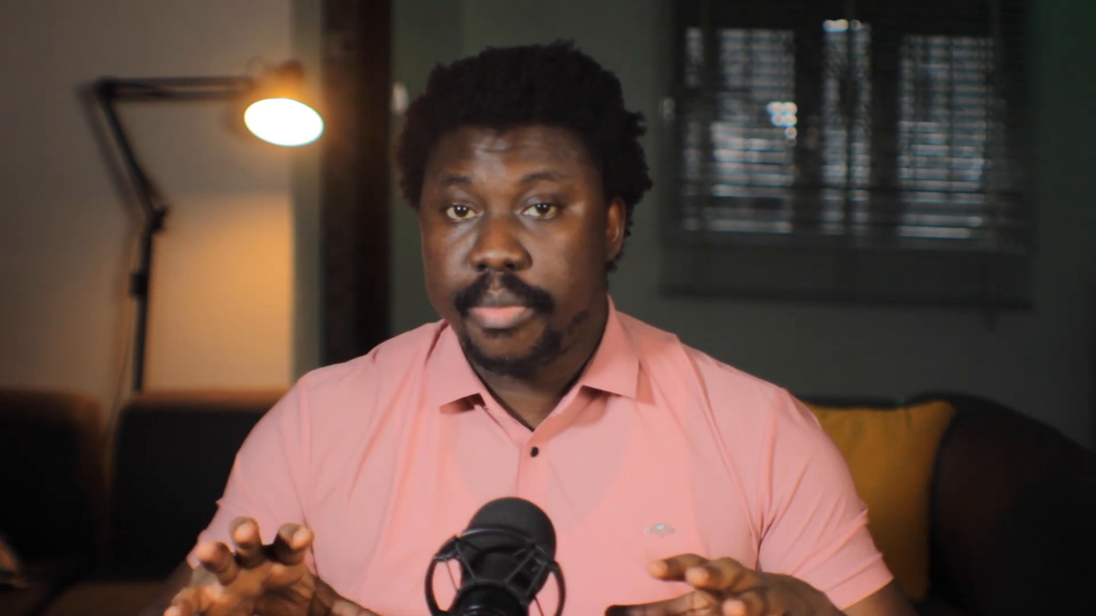